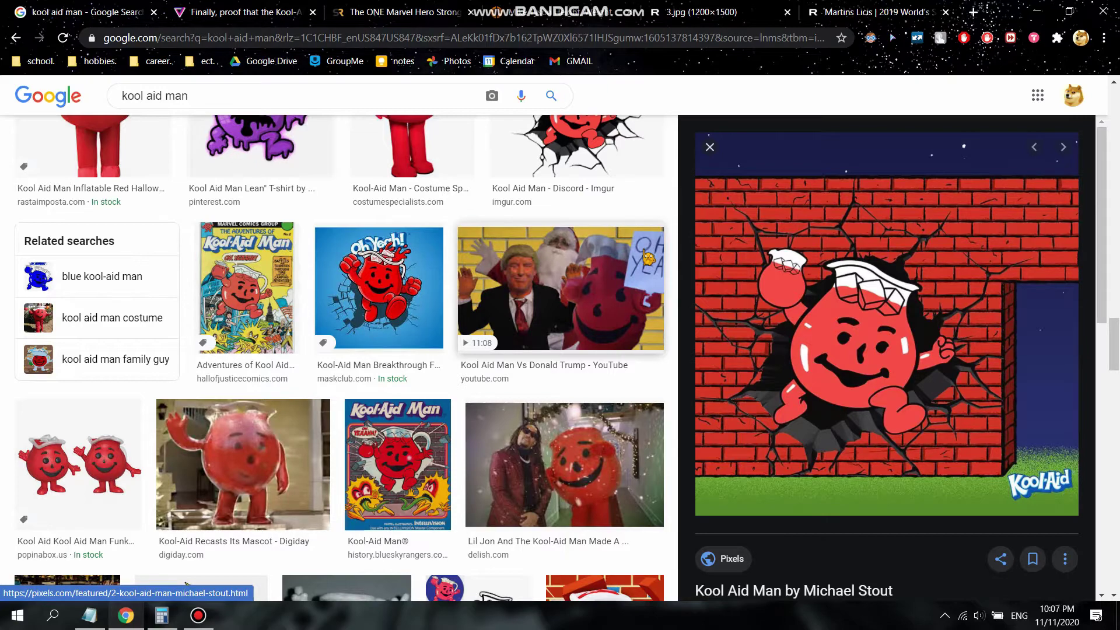
Step: Close the image results and highlight the Verge passage on Kool-Aid Man's size and weight
key(ctrl+w)
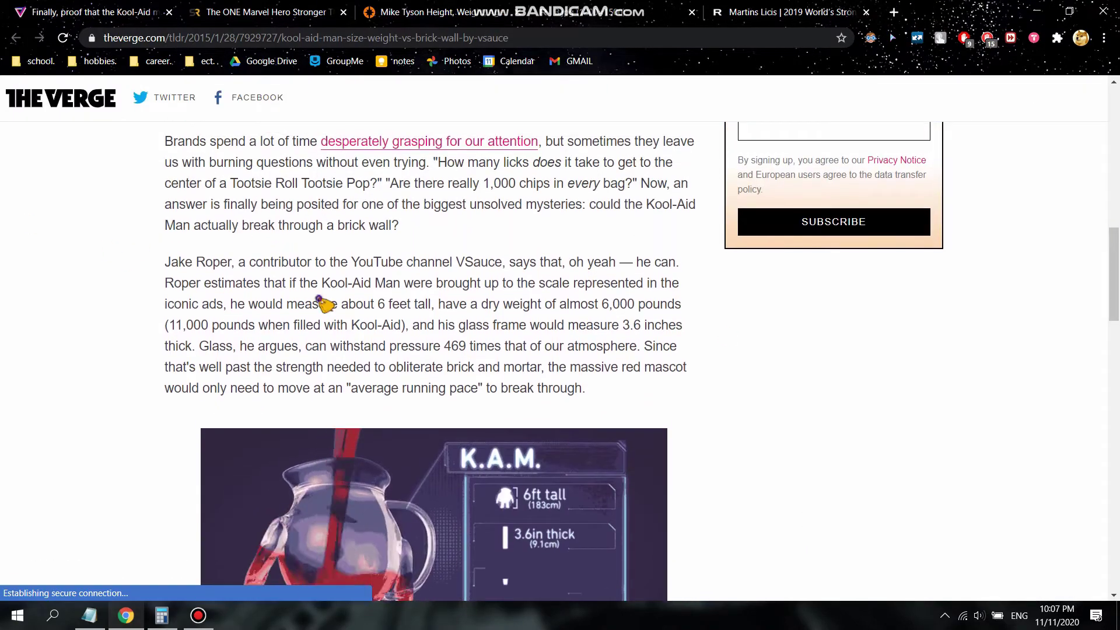
drag(323, 302, 431, 365)
click(474, 366)
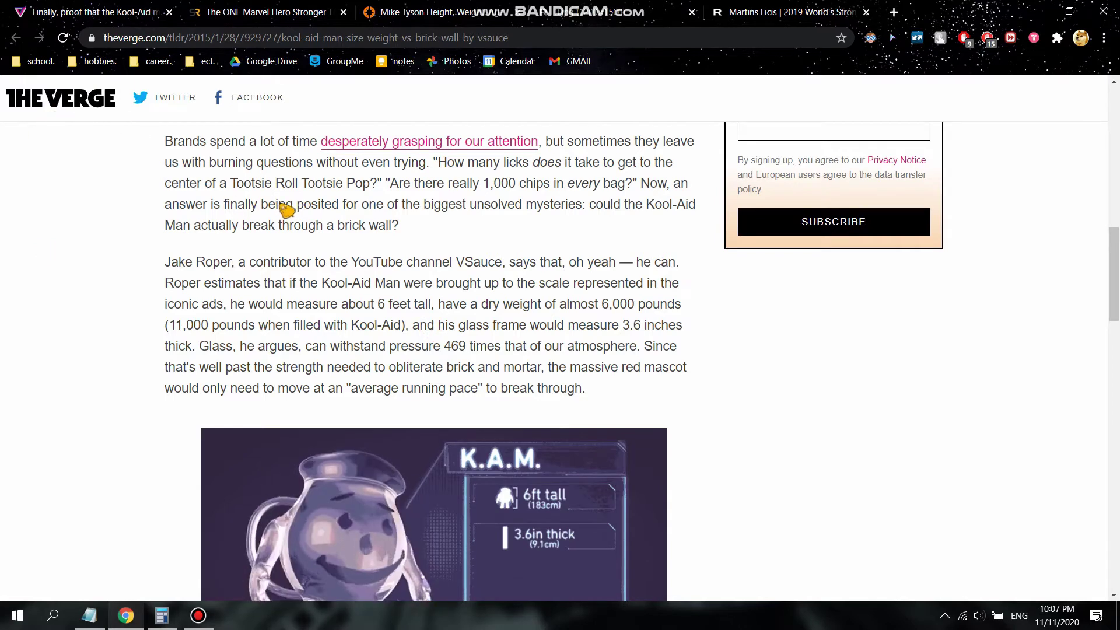
Step: Switch to the Notepad notes and move its window down and to the right
key(alt+Tab)
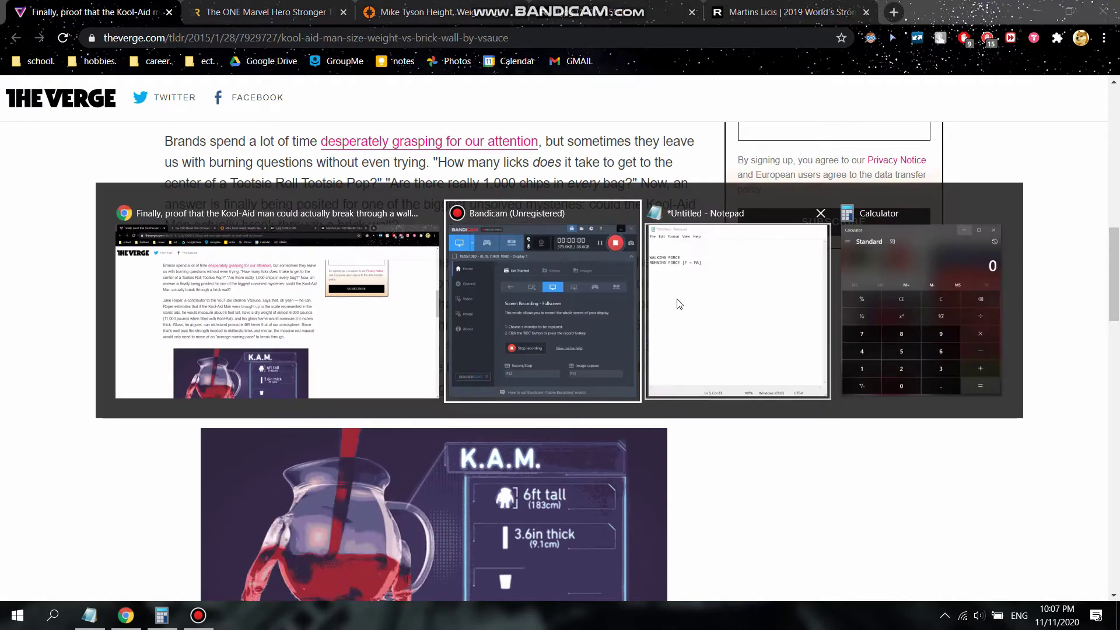
click(679, 303)
drag(519, 148, 765, 366)
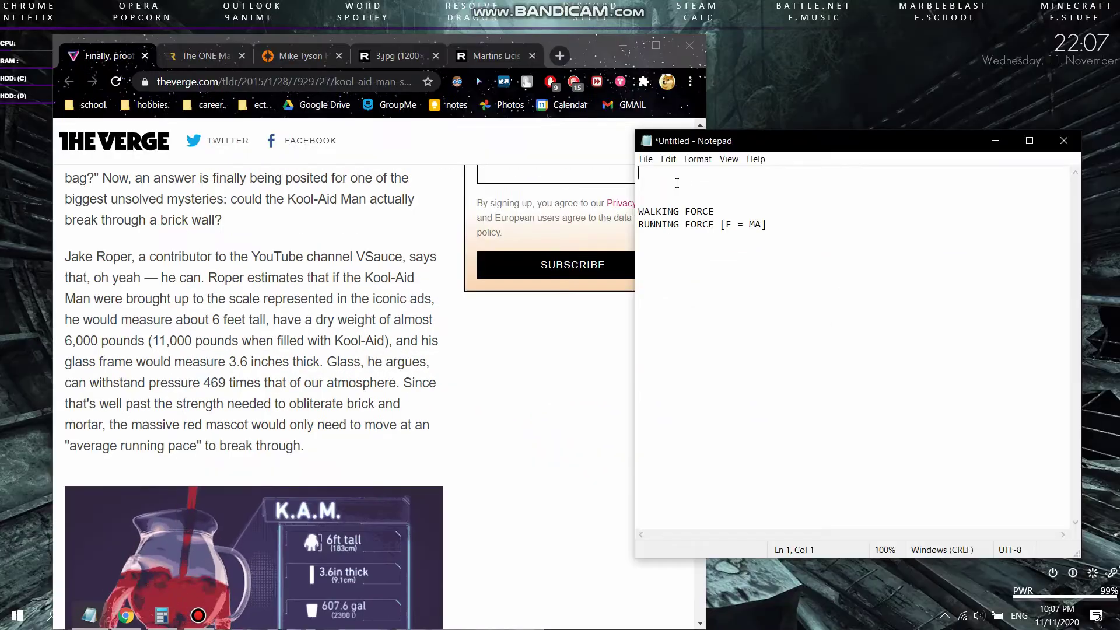
Step: Type the height line, then 'Weight of : 11,000' on the next line
text(Height of man o)
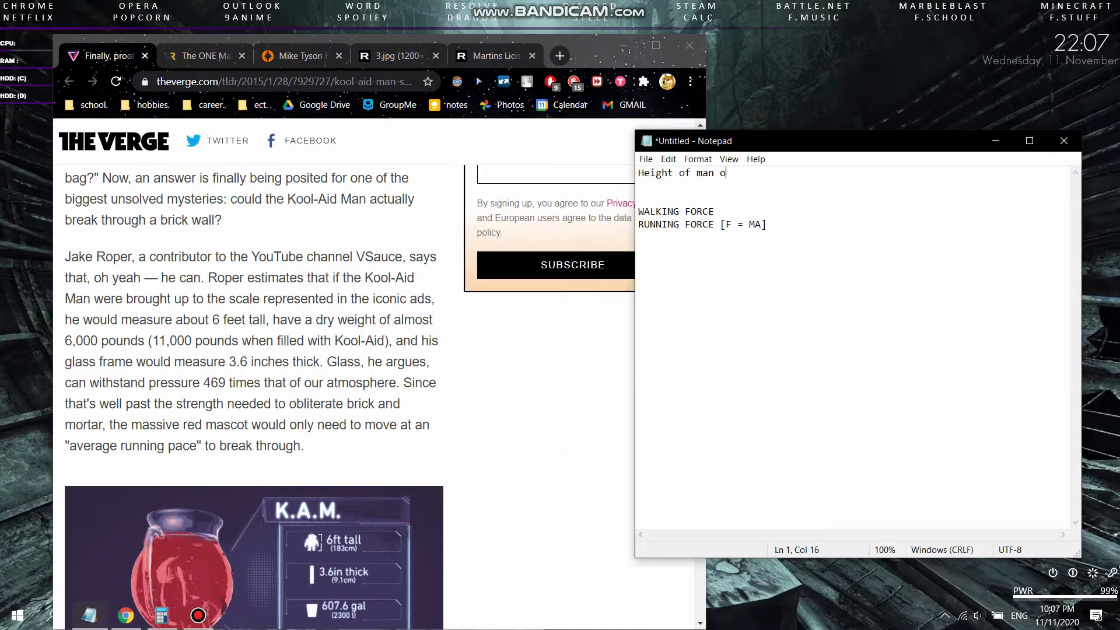
text(f K)
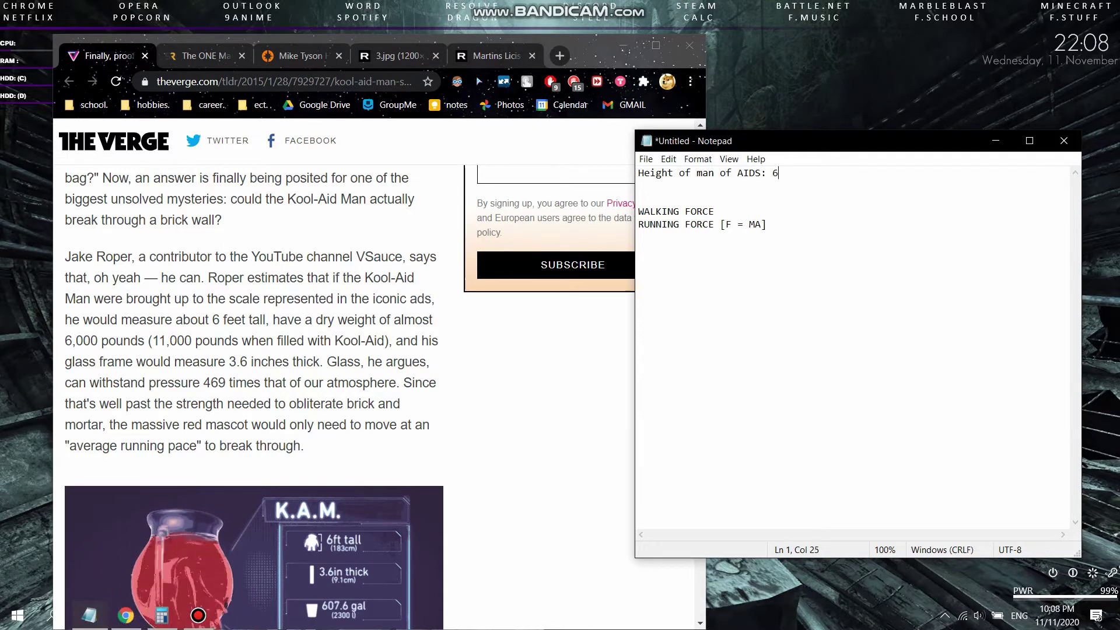
text(tyt)
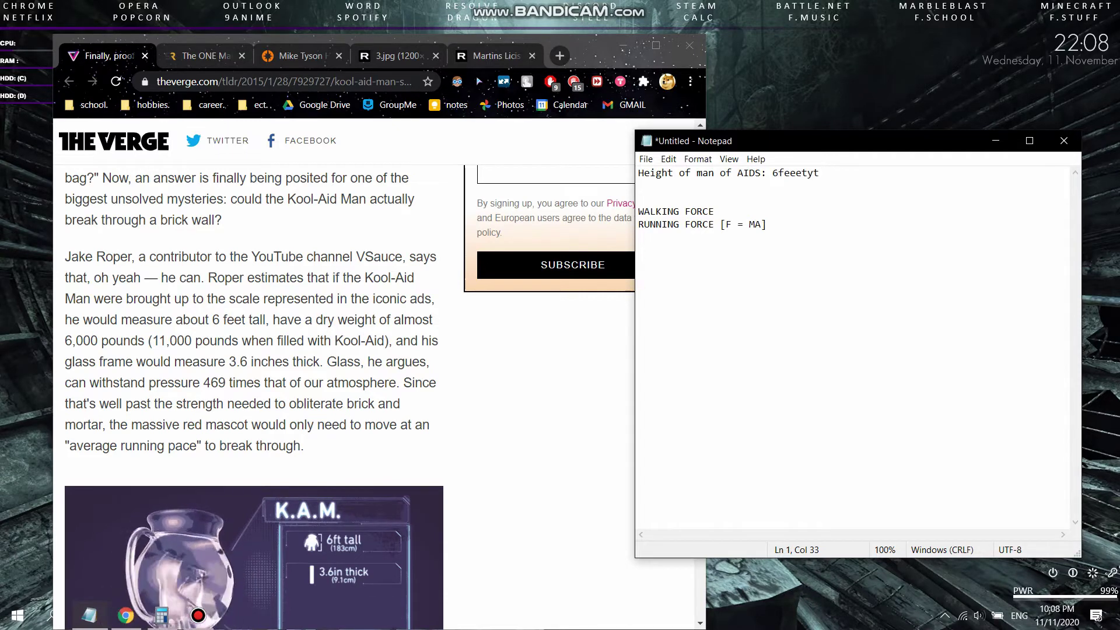
key(Return)
text(Weight of : 11,000)
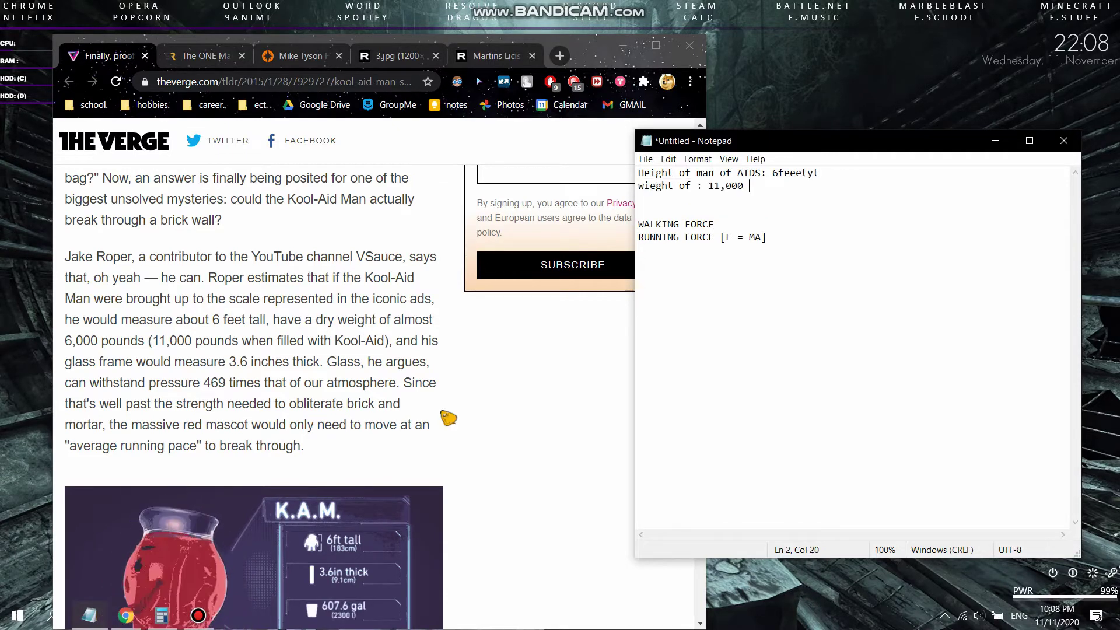
scroll(445, 416, down, 1)
Step: Highlight the Verge lines on breaking brick, strength needed and average running pace, then close it
click(454, 334)
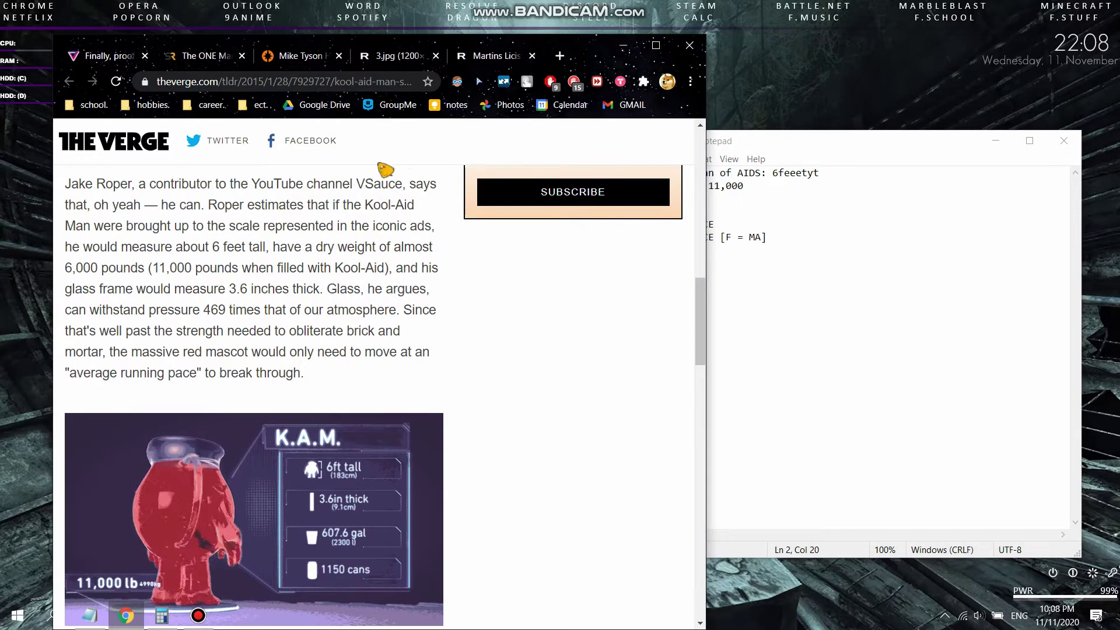
drag(407, 310, 358, 365)
click(350, 333)
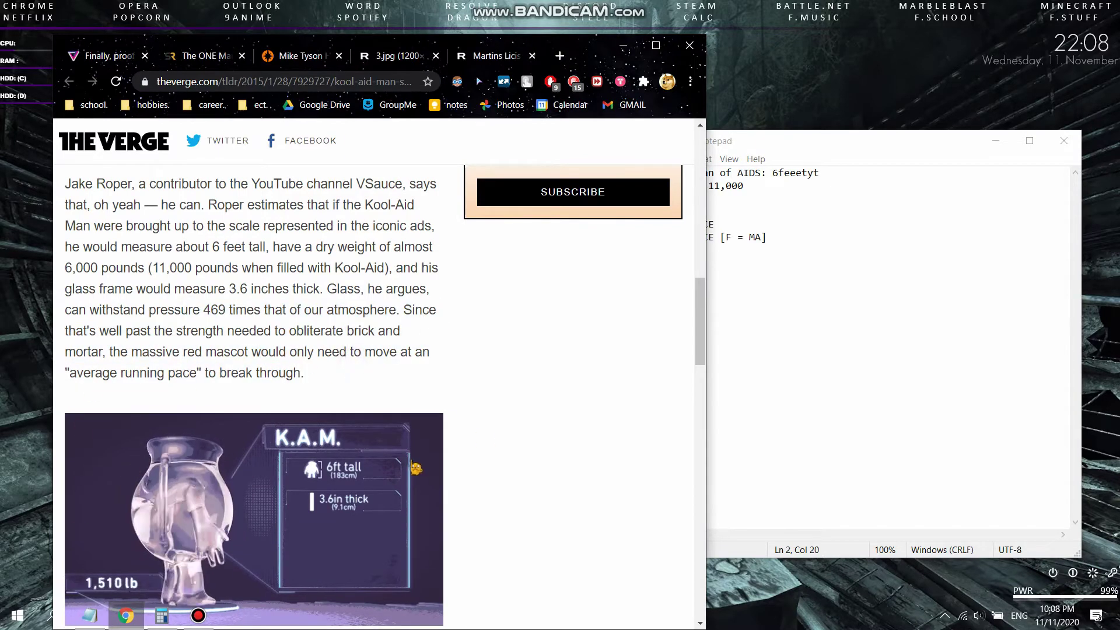
drag(195, 331, 302, 328)
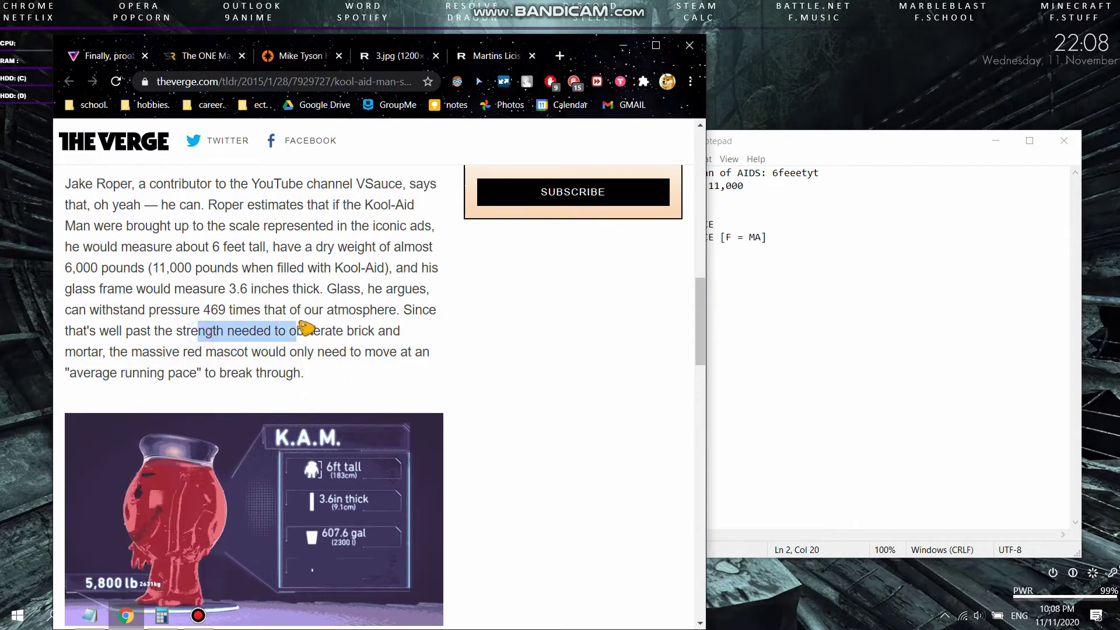
click(303, 328)
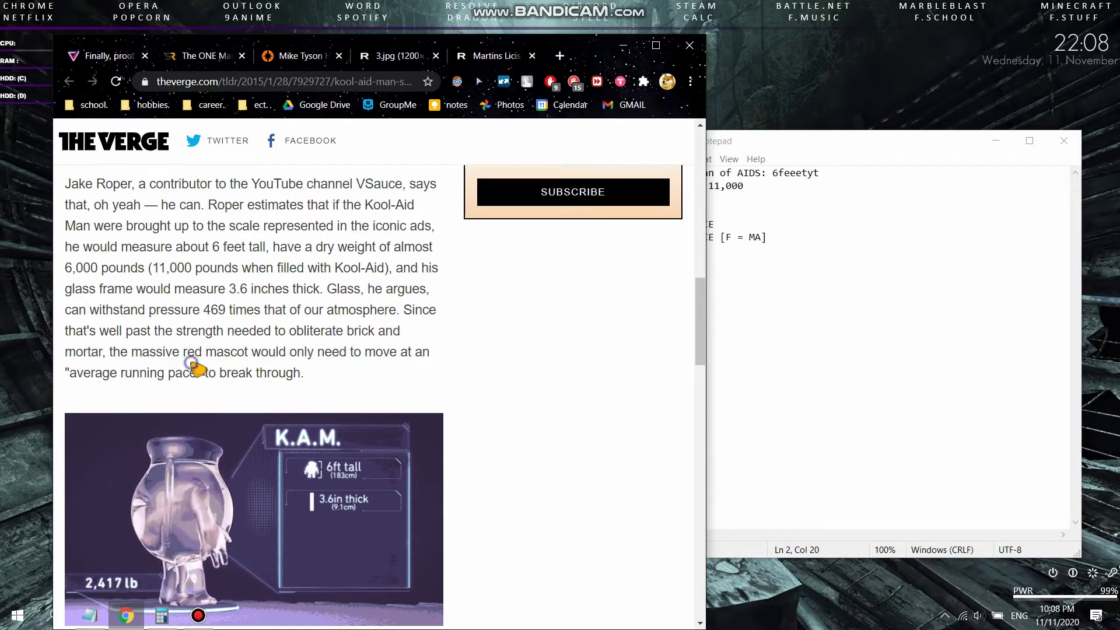
drag(111, 377, 242, 375)
click(242, 376)
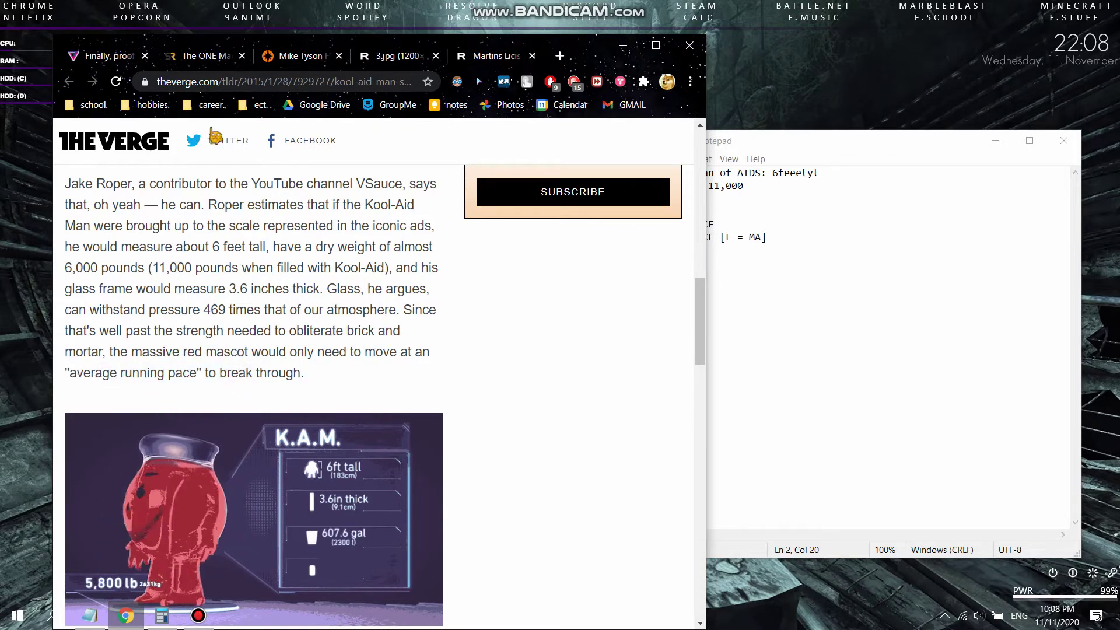
click(145, 55)
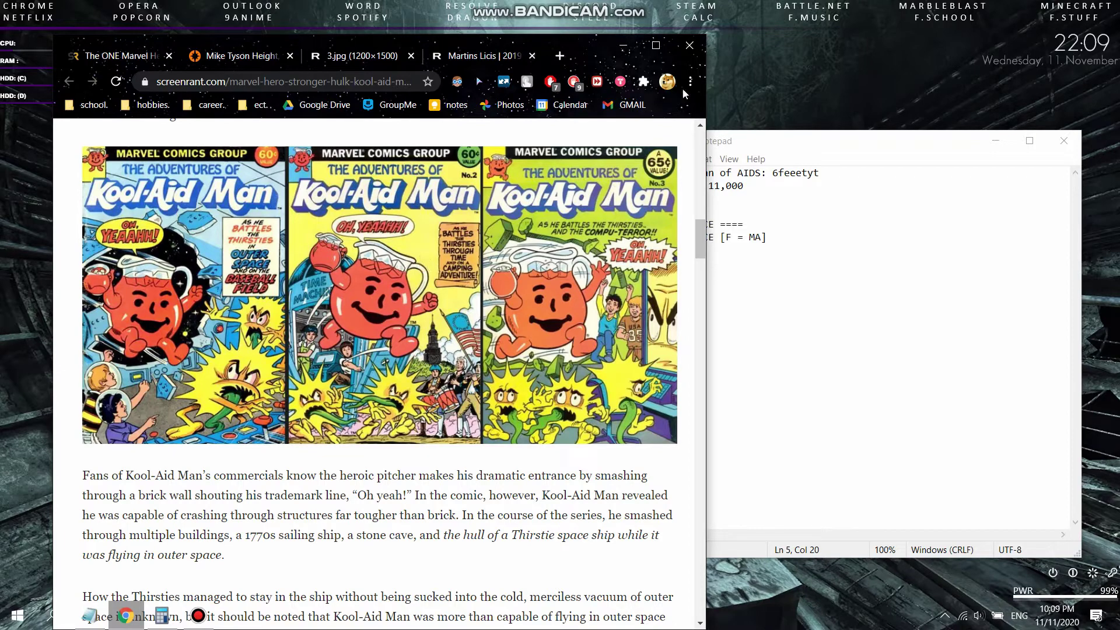
Step: Close the Screen Rant page and scroll through Mike Tyson's stats, including his 240 lbs weight
key(ctrl+w)
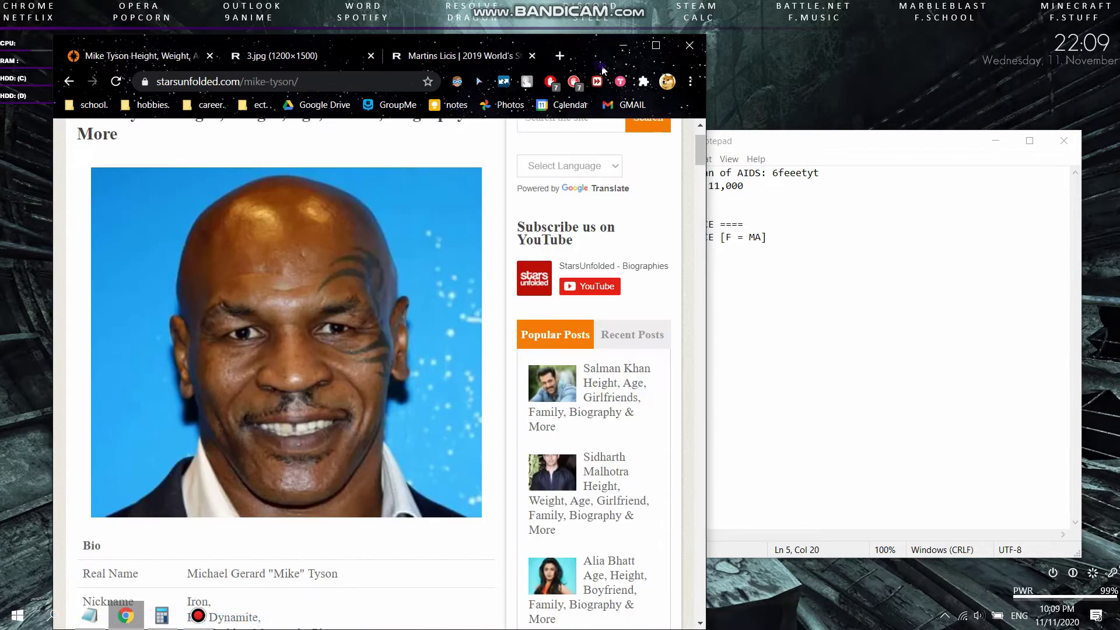
double_click(603, 67)
scroll(549, 377, down, 1)
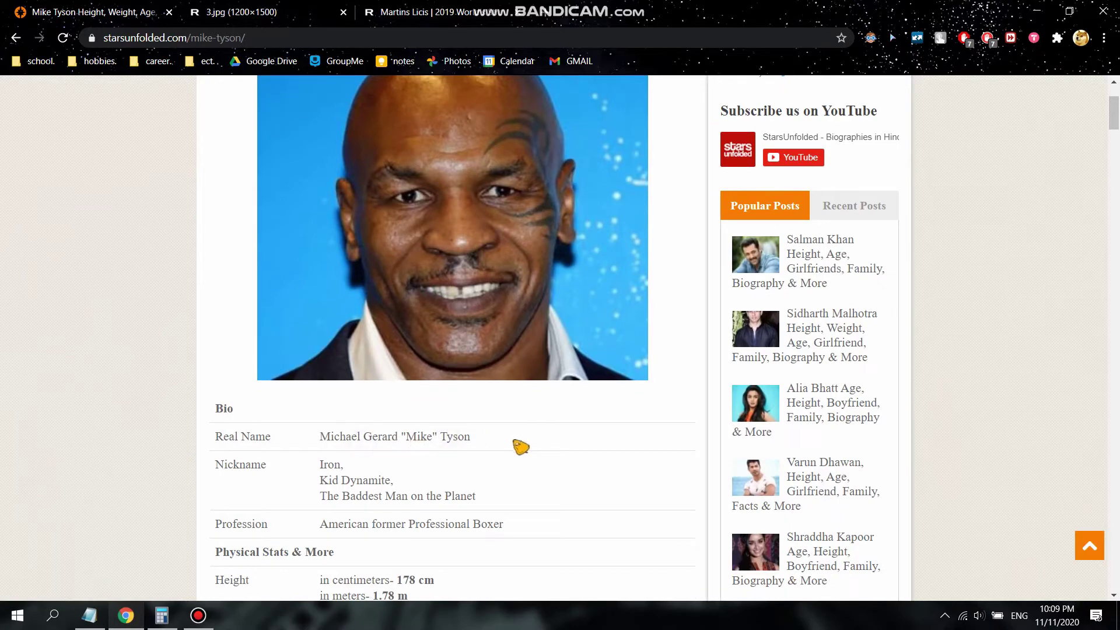
scroll(430, 457, down, 1)
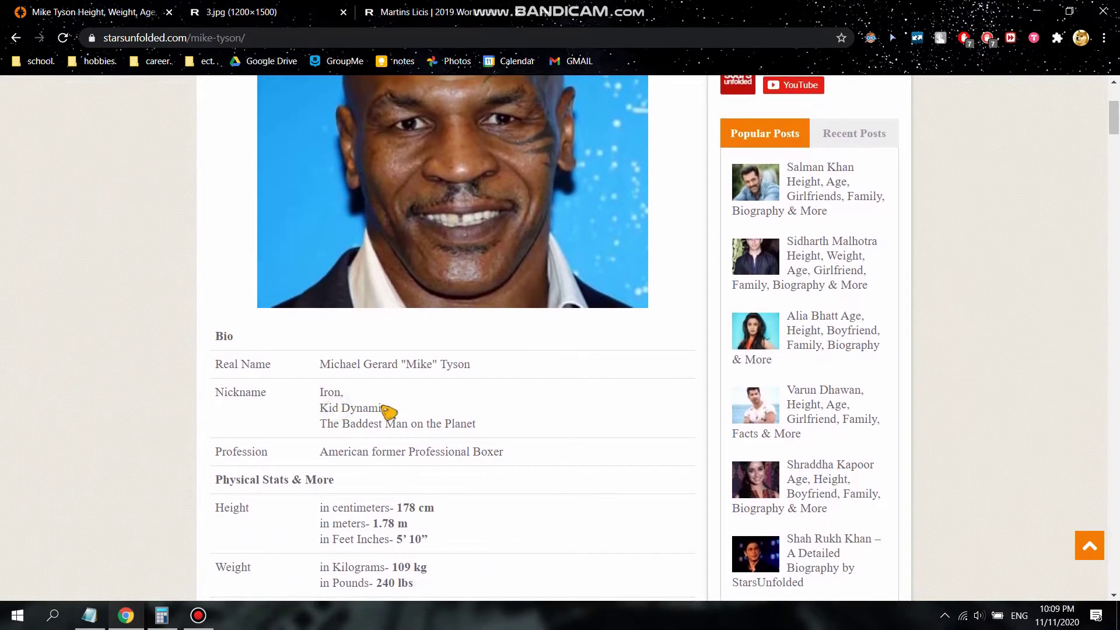
scroll(585, 470, down, 3)
scroll(585, 470, up, 2)
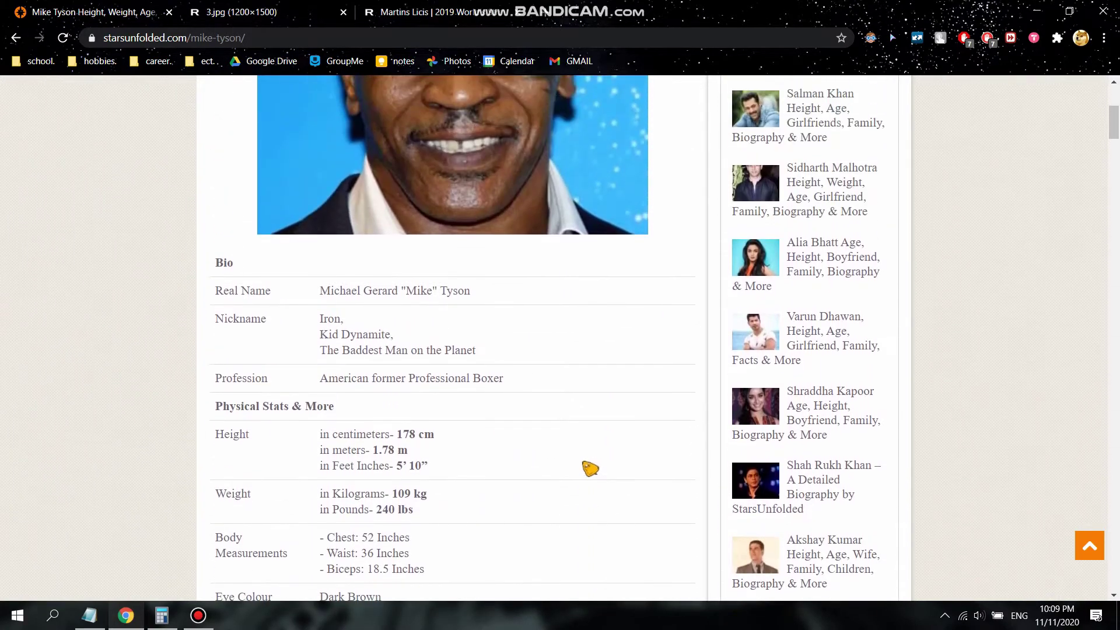
scroll(500, 432, up, 1)
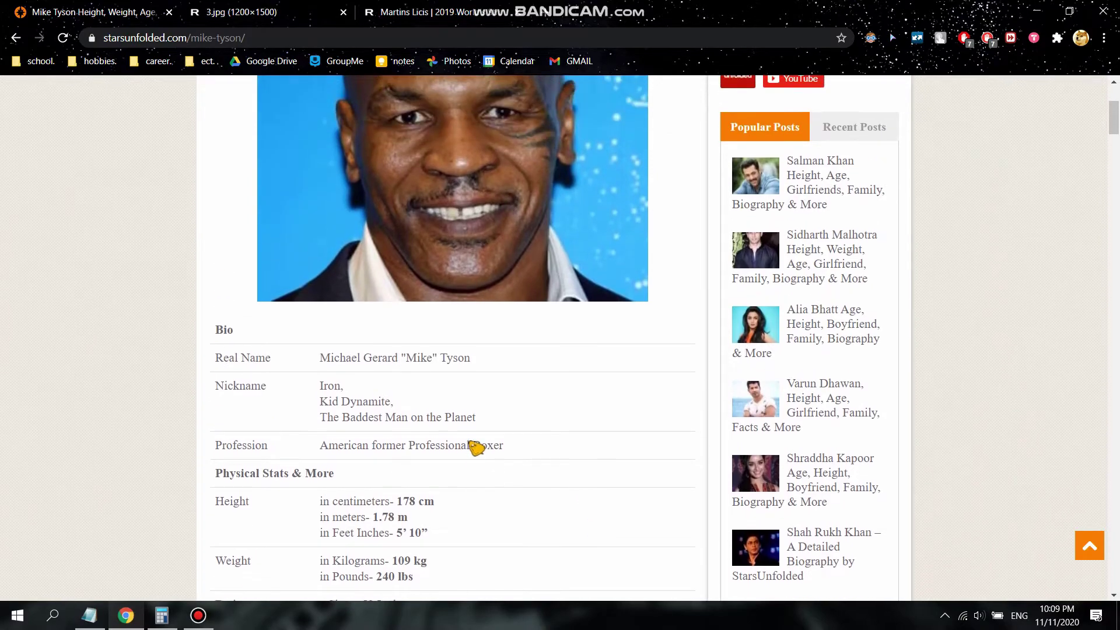
scroll(408, 445, down, 1)
scroll(371, 444, down, 2)
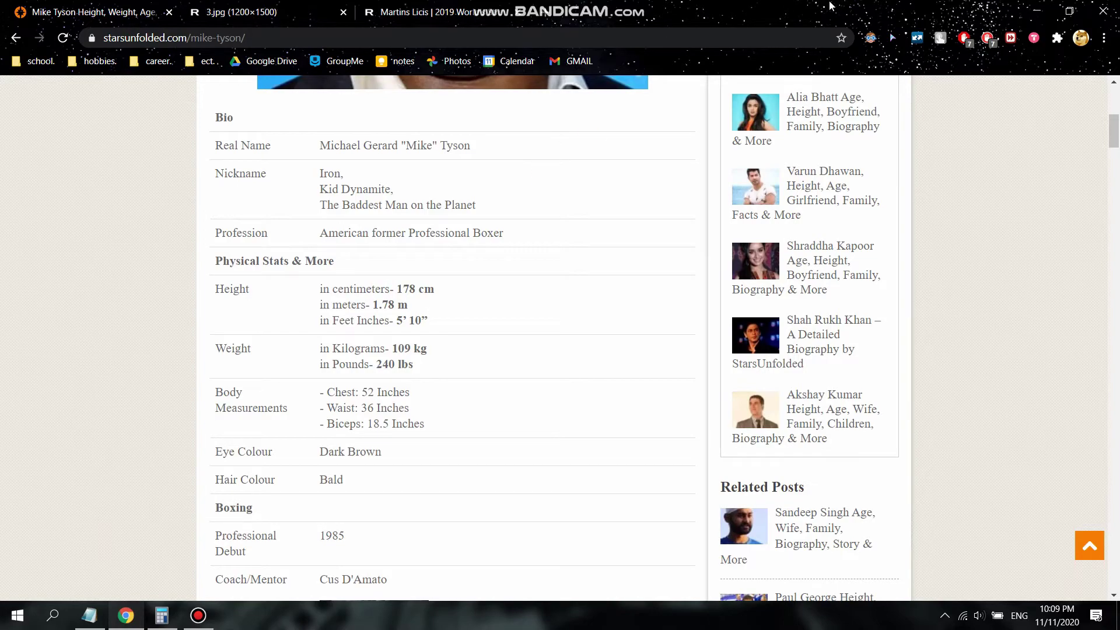
Step: Place the browser beside the notes, select the 11,000 weight, and close Mike Tyson's tab
drag(829, 6, 459, 111)
drag(788, 193, 654, 172)
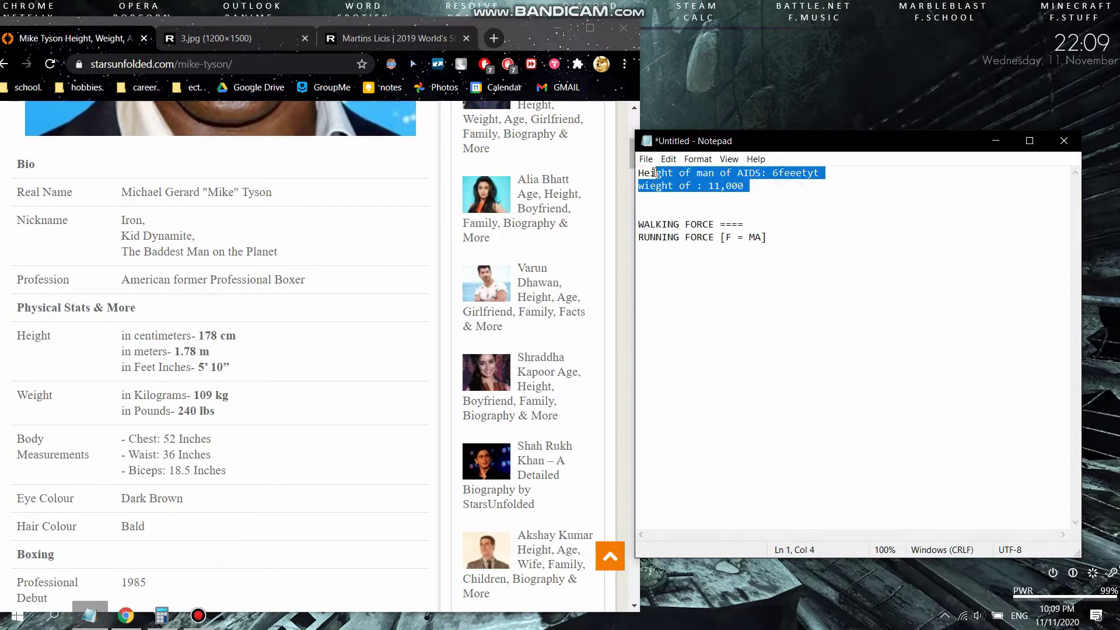
click(796, 174)
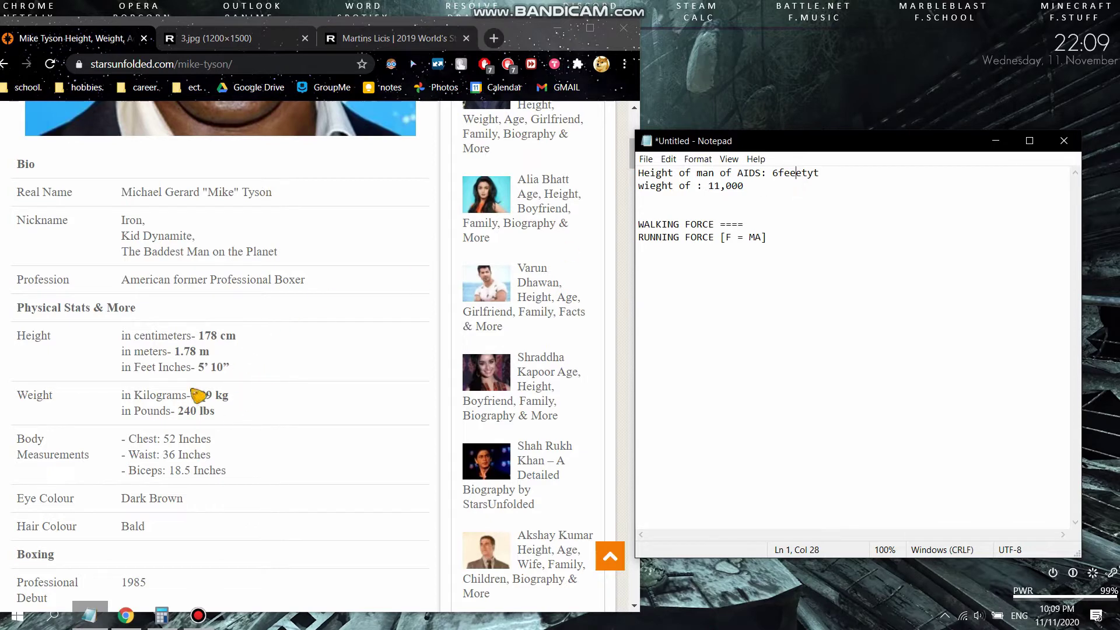
drag(779, 200, 704, 187)
click(687, 193)
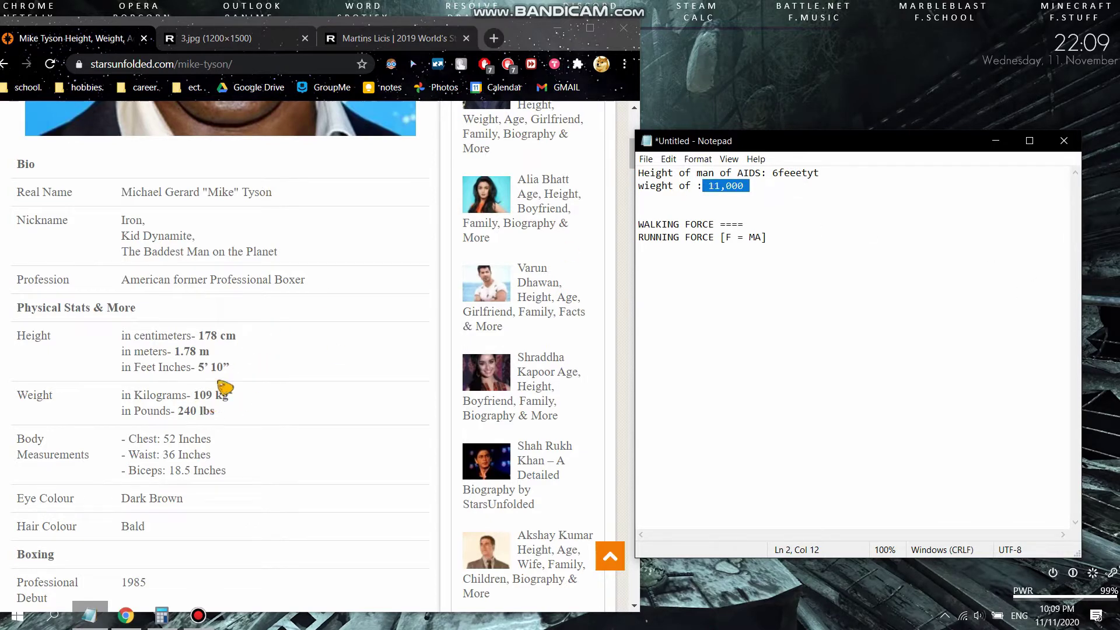
click(291, 353)
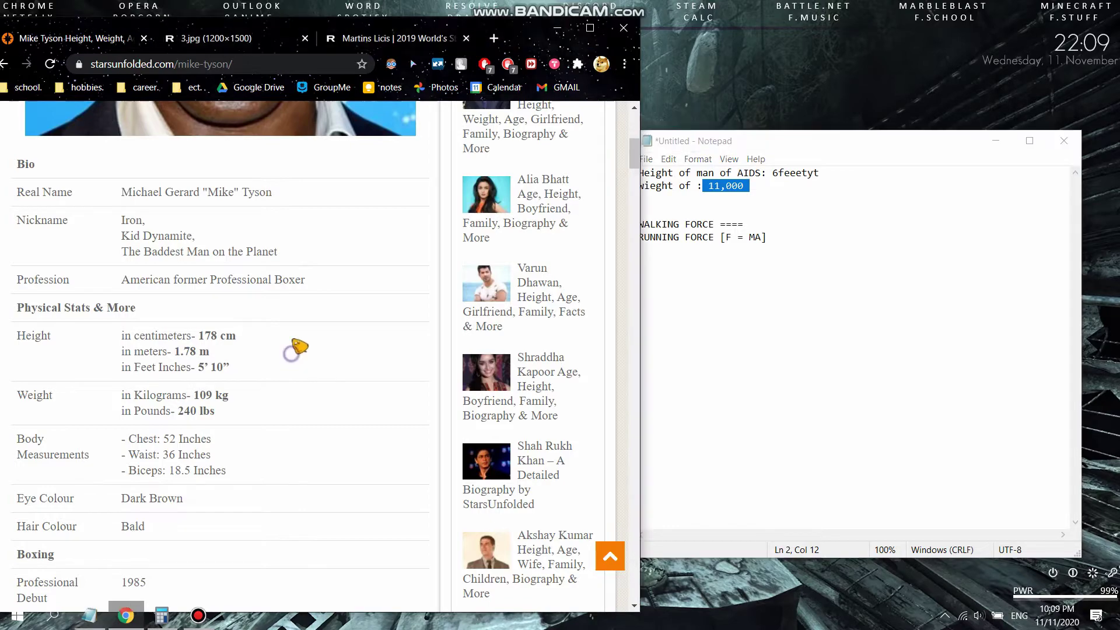
click(145, 43)
Step: Review Martins Licis's 355 lbs stats and 2019 Strongest Man highlight, then minimize Chrome
drag(437, 23, 454, 5)
click(265, 12)
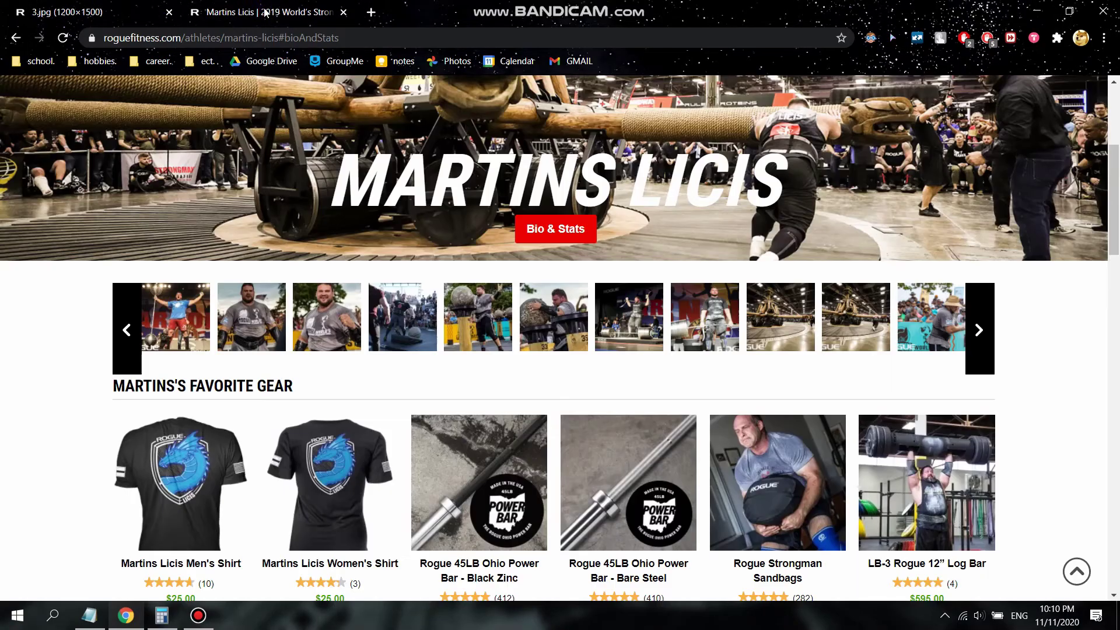
scroll(630, 501, down, 7)
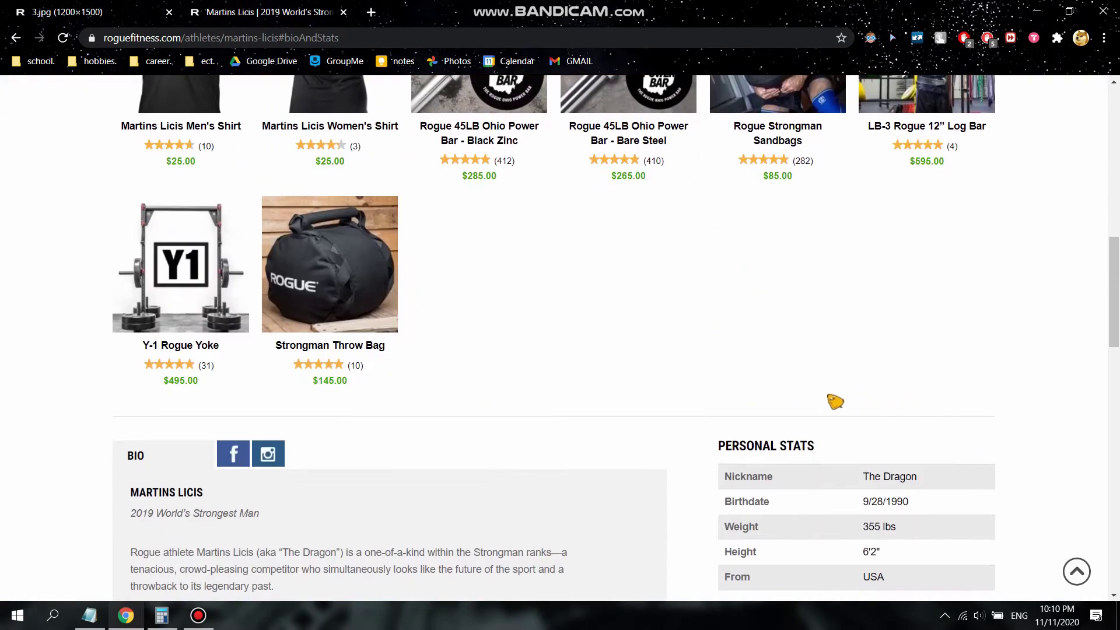
scroll(835, 401, down, 4)
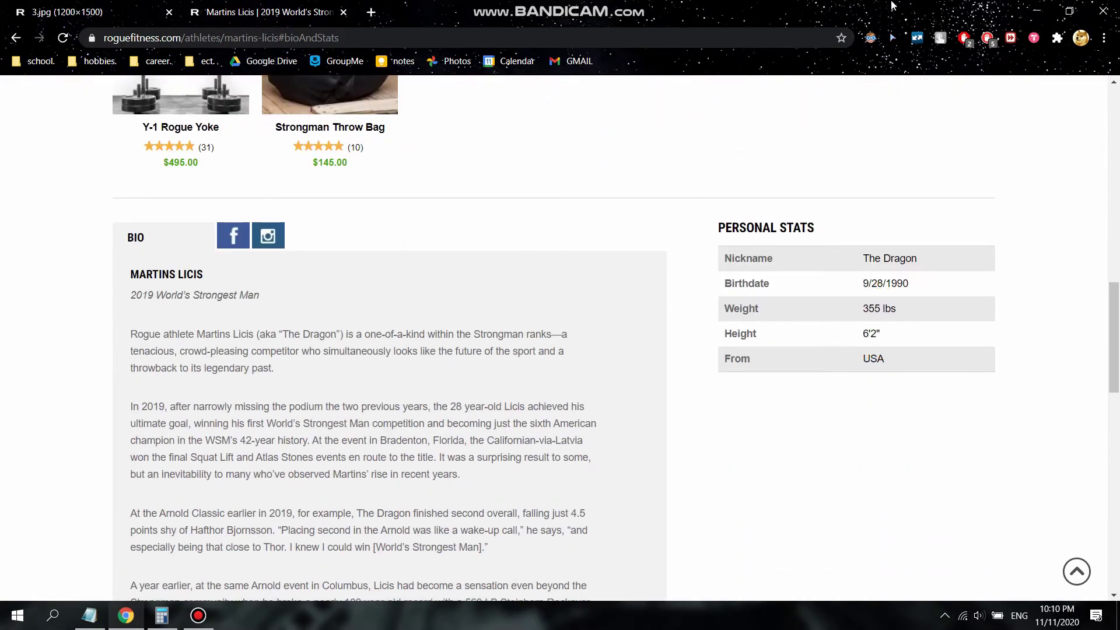
drag(894, 6, 490, 1)
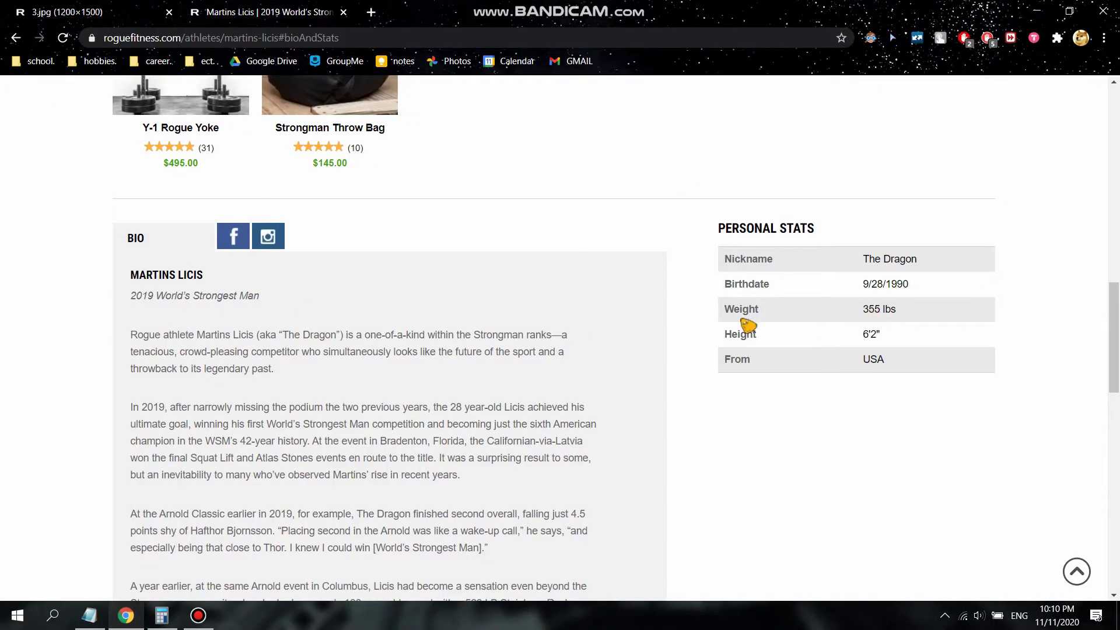
scroll(500, 268, down, 5)
drag(590, 311, 404, 311)
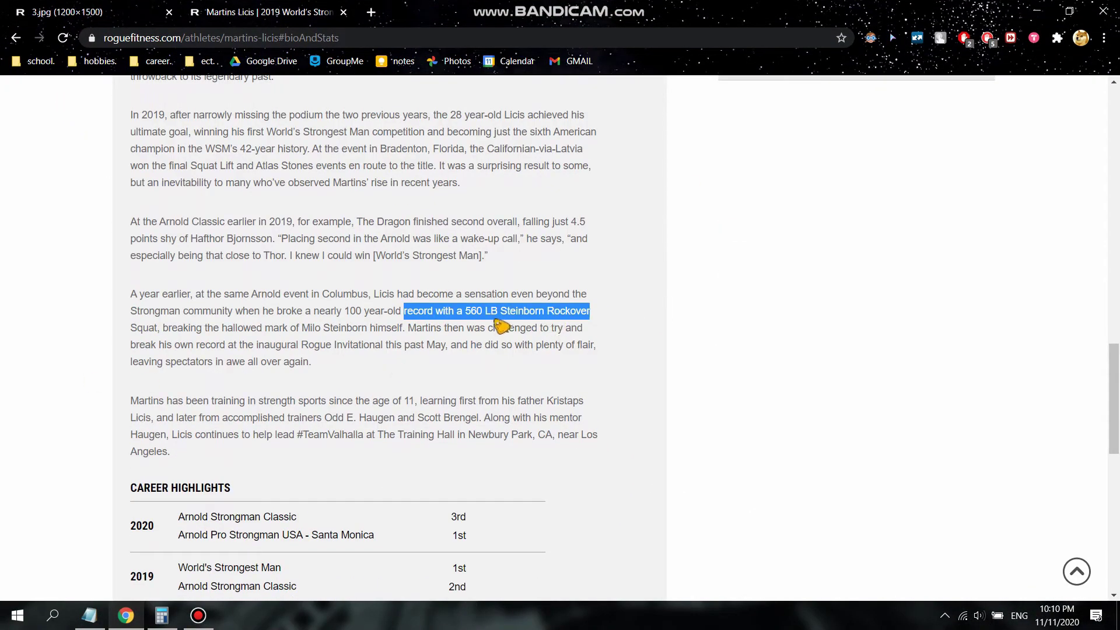
scroll(568, 360, down, 6)
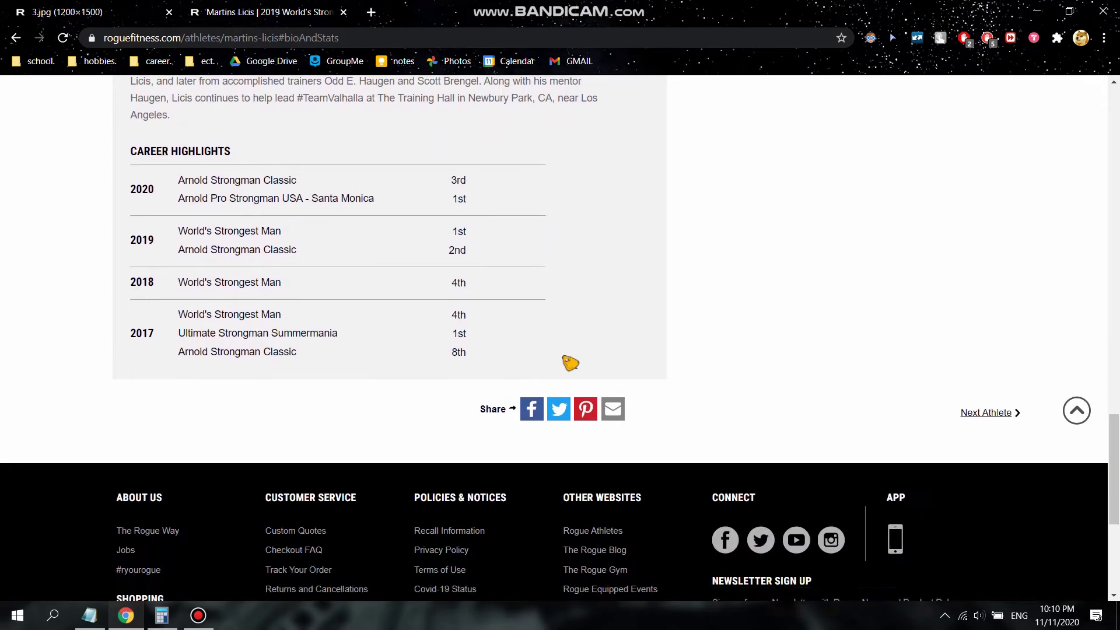
drag(214, 210, 282, 212)
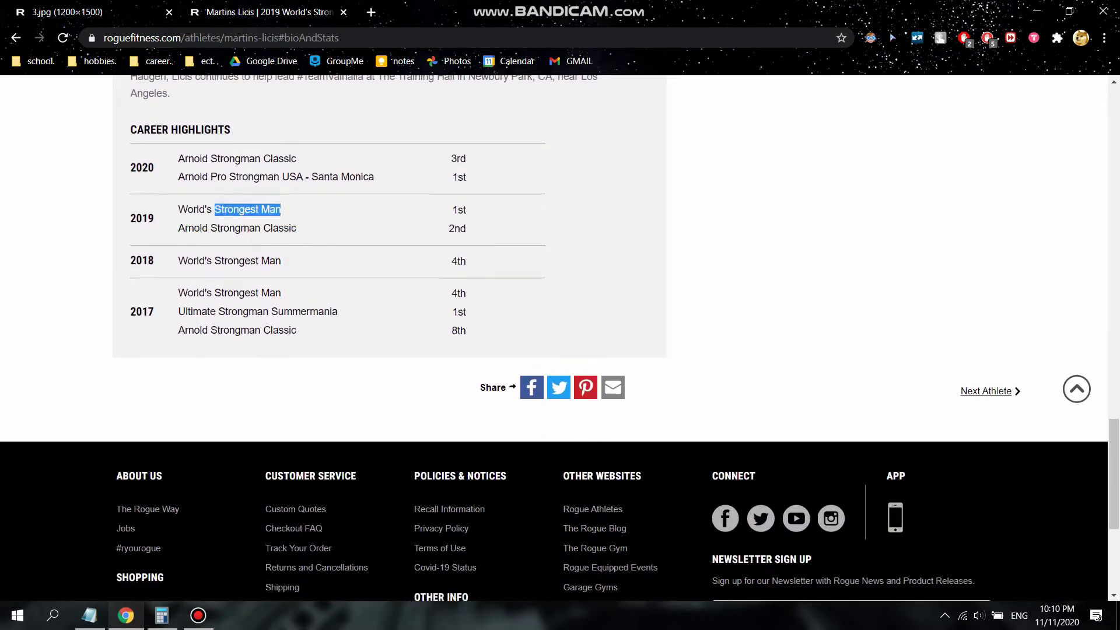
click(1037, 10)
Step: Maximize the notes and open Calculator, positioning it to the right of the text
click(1030, 138)
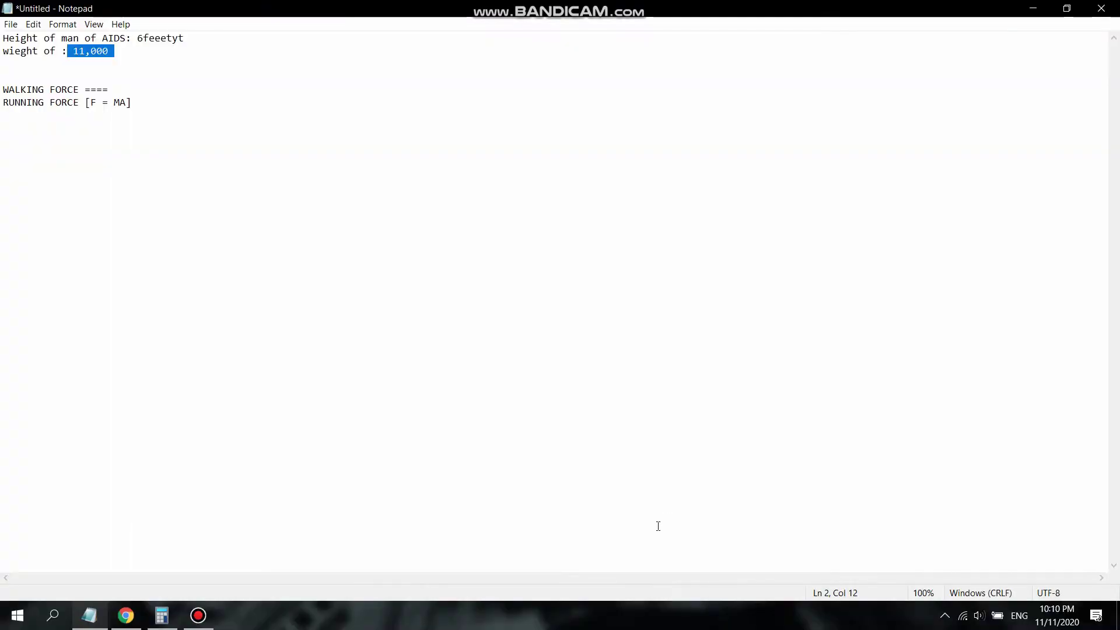
click(161, 616)
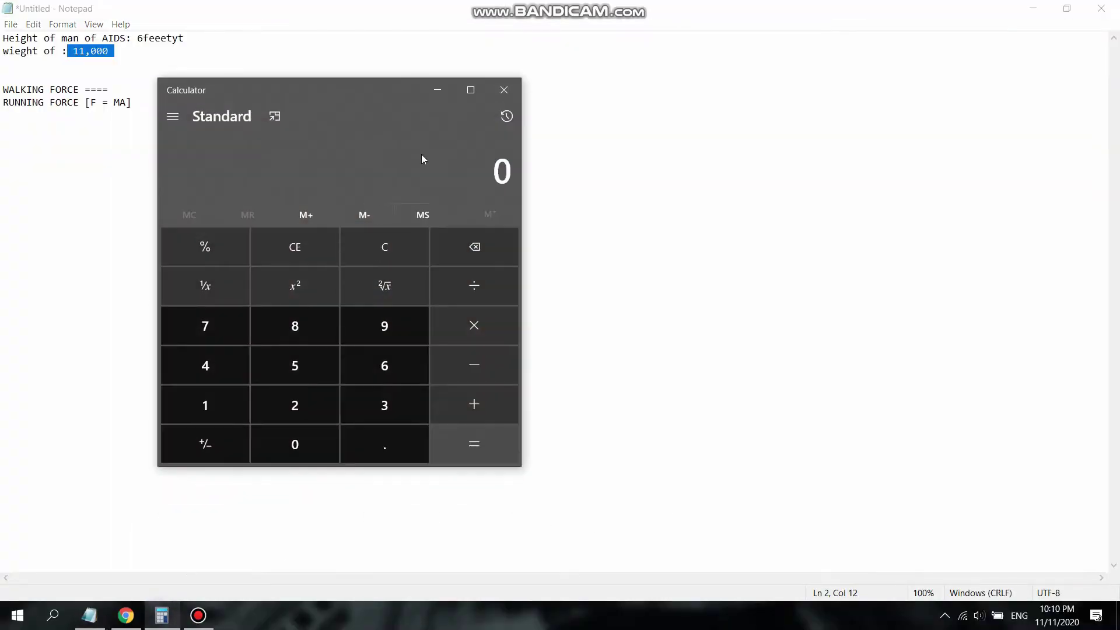
drag(378, 99, 691, 128)
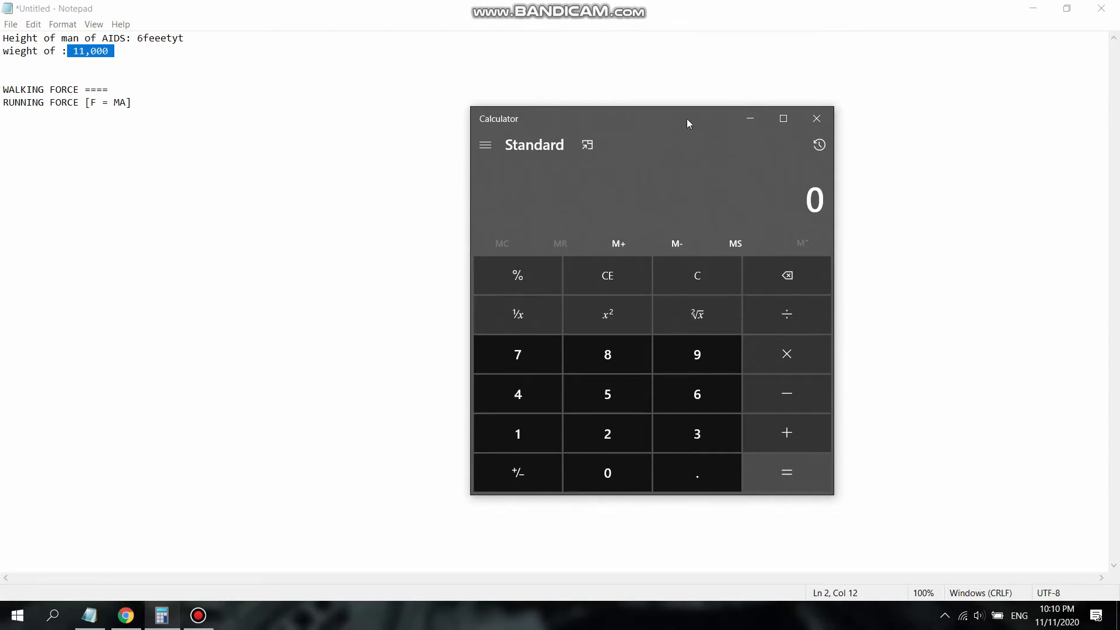
drag(688, 124, 648, 137)
Step: Search 'average walking speed' in a new Chrome tab, then return to the walking force line
click(712, 131)
key(alt+Tab)
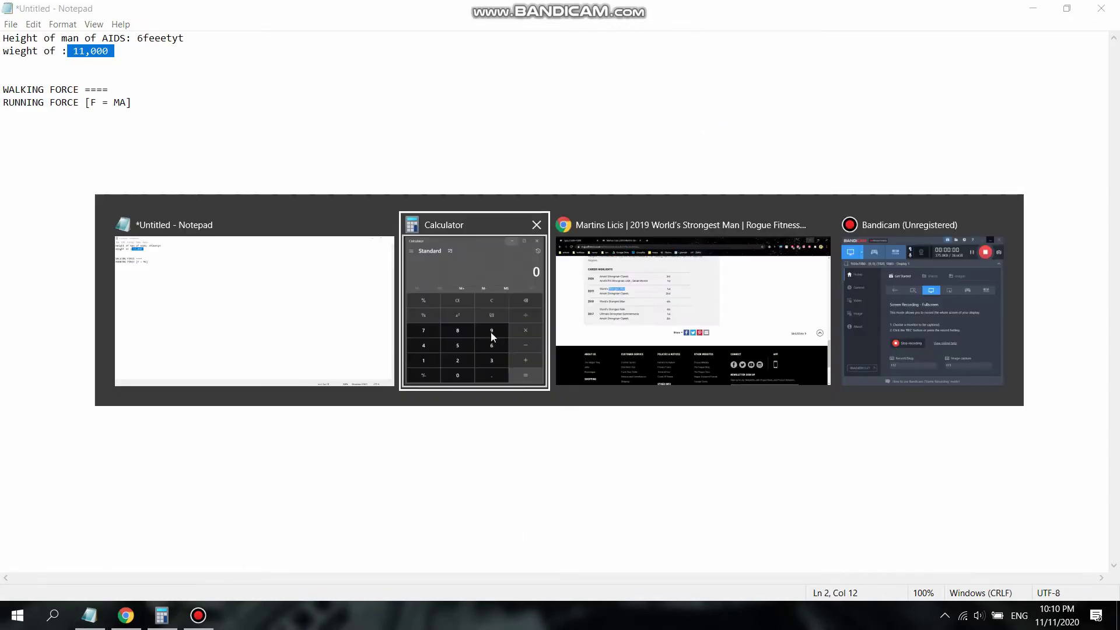
key(alt+Tab)
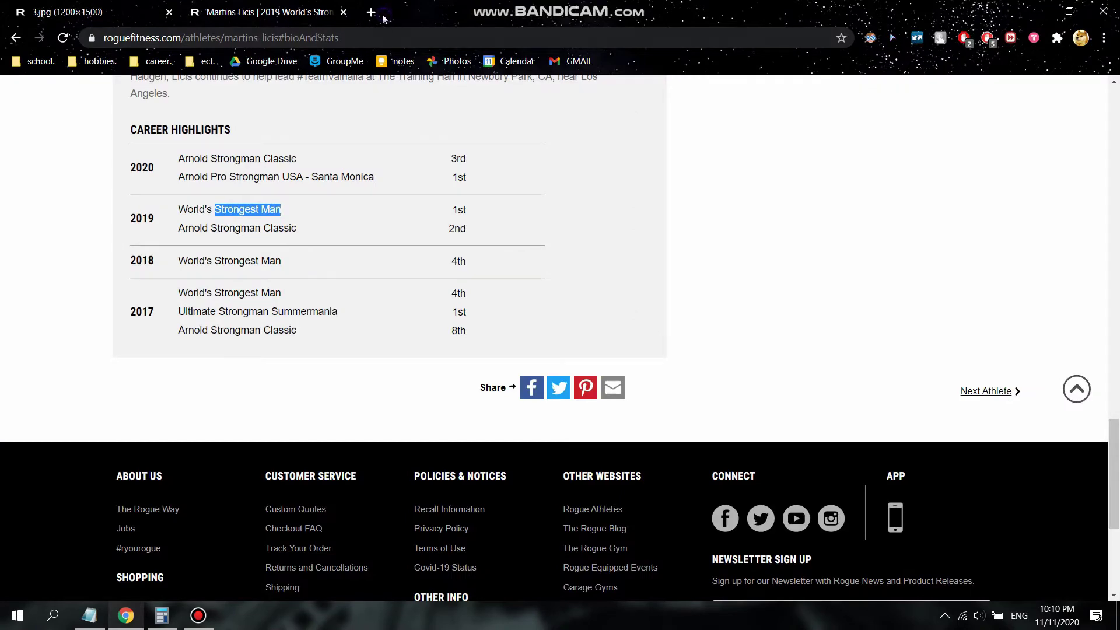
click(378, 15)
text(average walking speed)
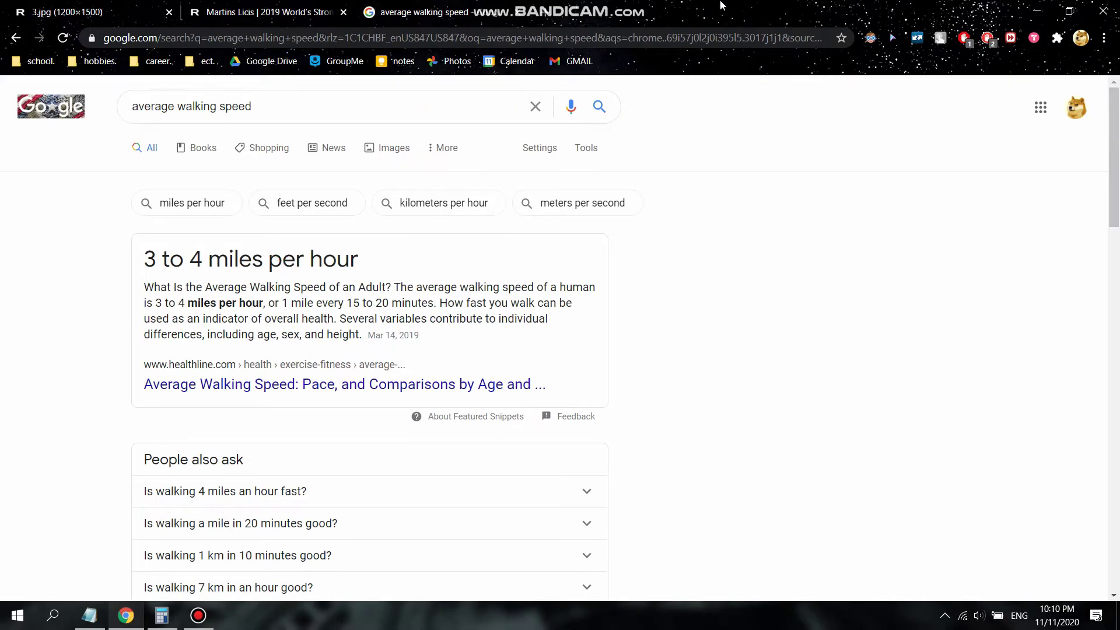
click(1037, 11)
click(164, 95)
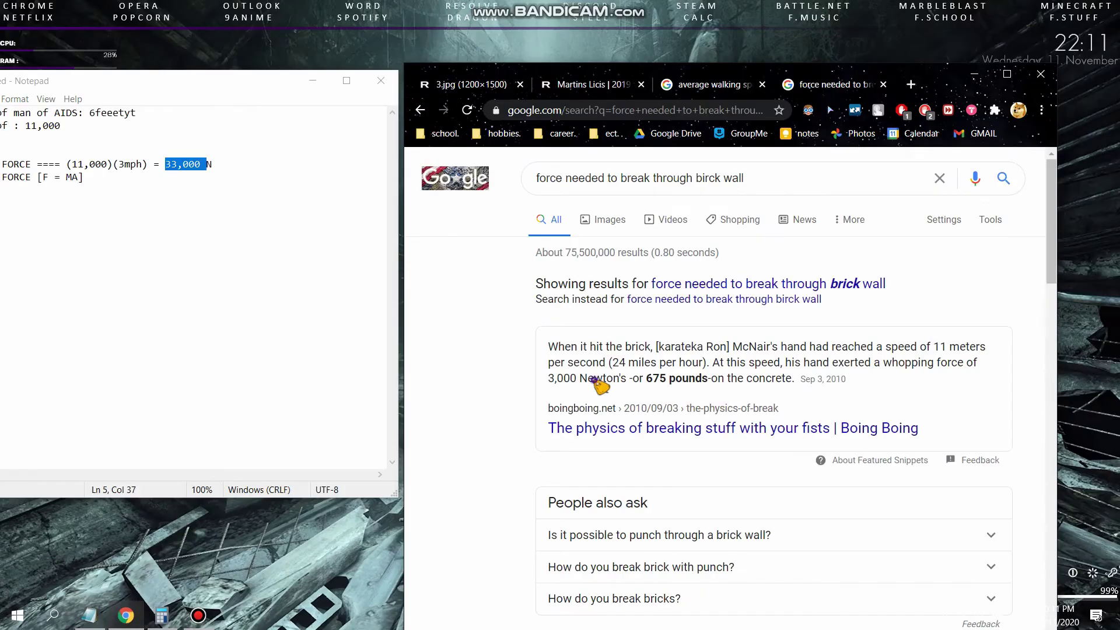
Step: Highlight the 3,000 Newtons brick-breaking figure in the search result
drag(594, 378, 649, 381)
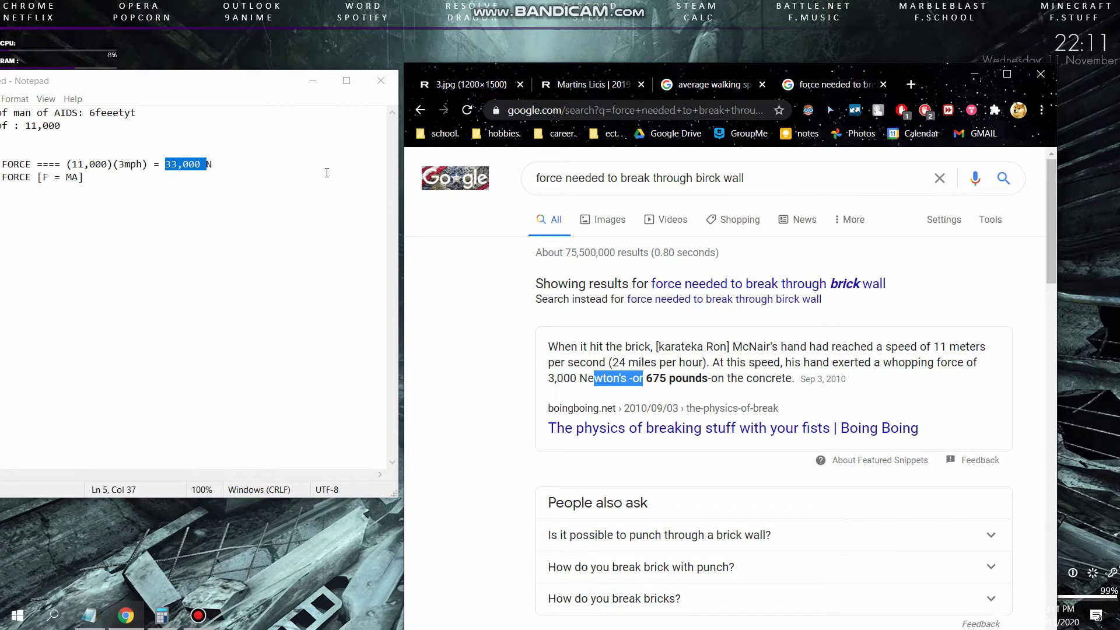
Step: Expand the punching-through-brick-wall answer and place the cursor after the running force formula
drag(270, 90, 459, 99)
click(753, 535)
scroll(776, 443, down, 2)
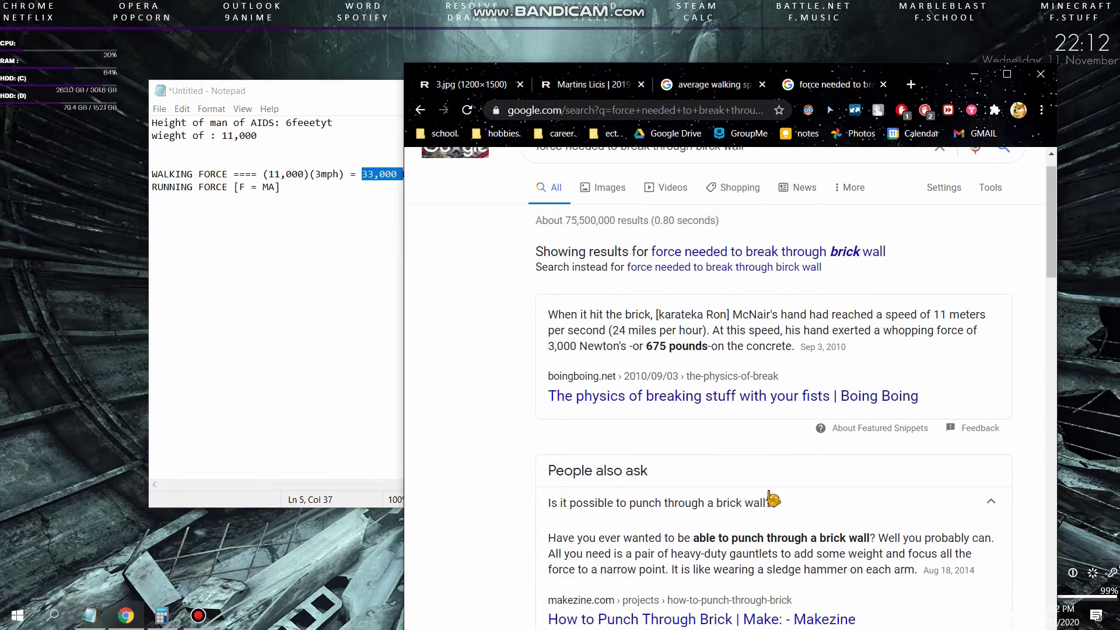
scroll(778, 471, down, 7)
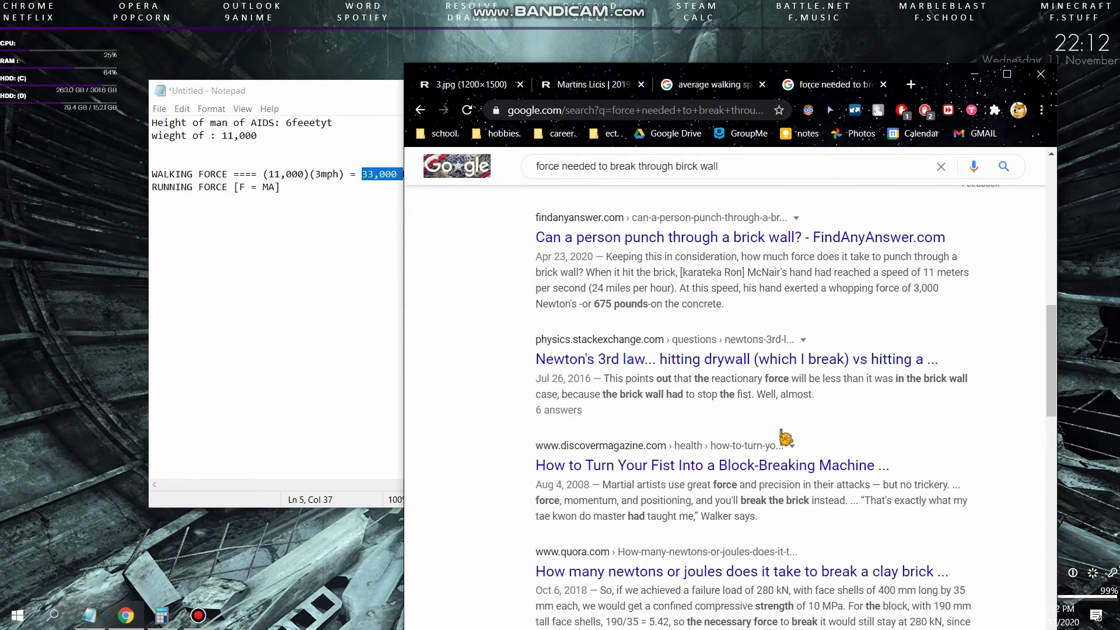
click(299, 205)
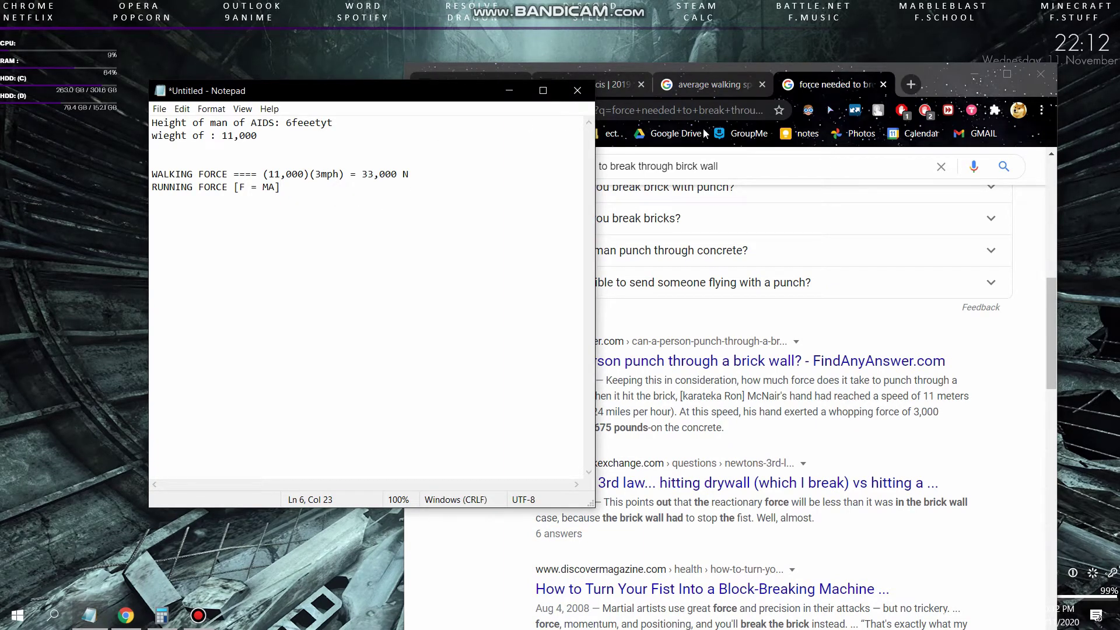
Step: Search 'averagwe running spd' to find 6.4 mph, then close the brick wall force tab
click(706, 85)
click(684, 111)
text(av)
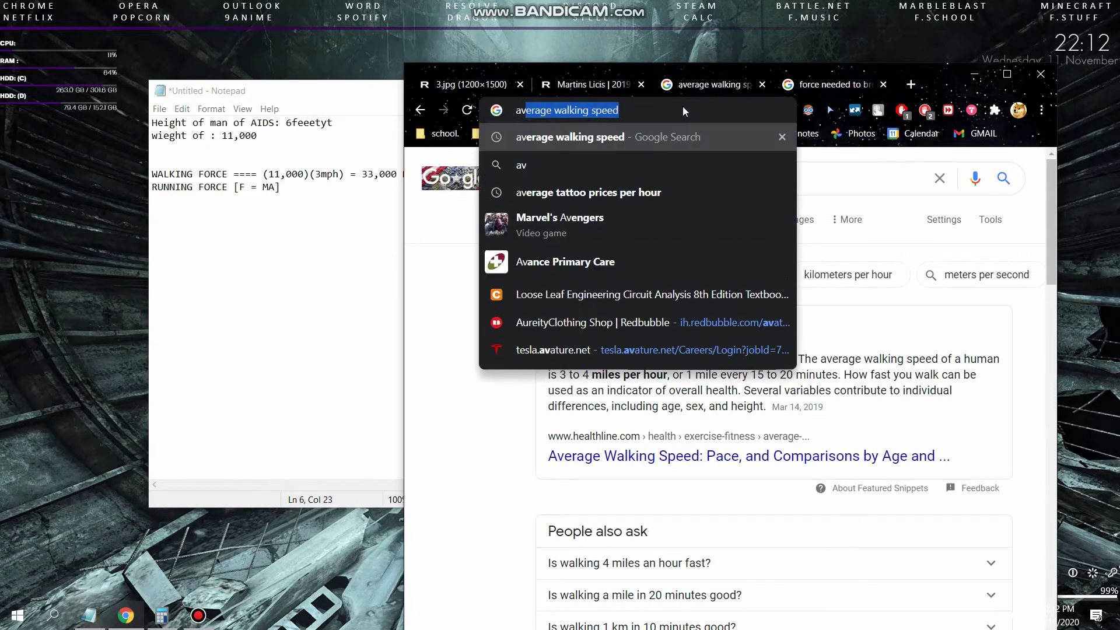
text(eragwe running spd)
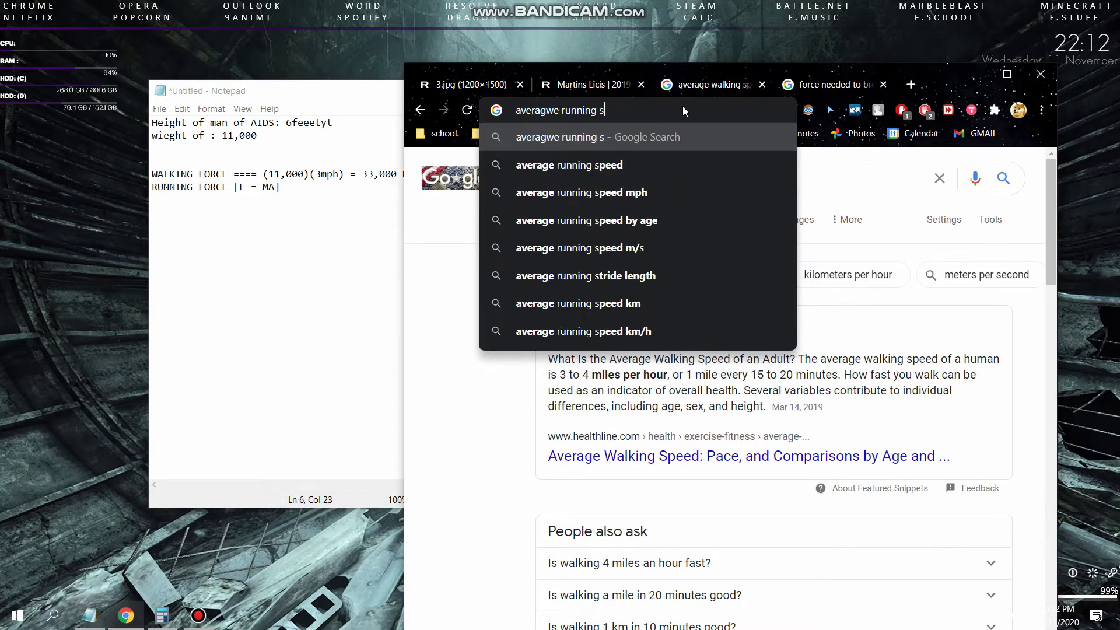
key(Return)
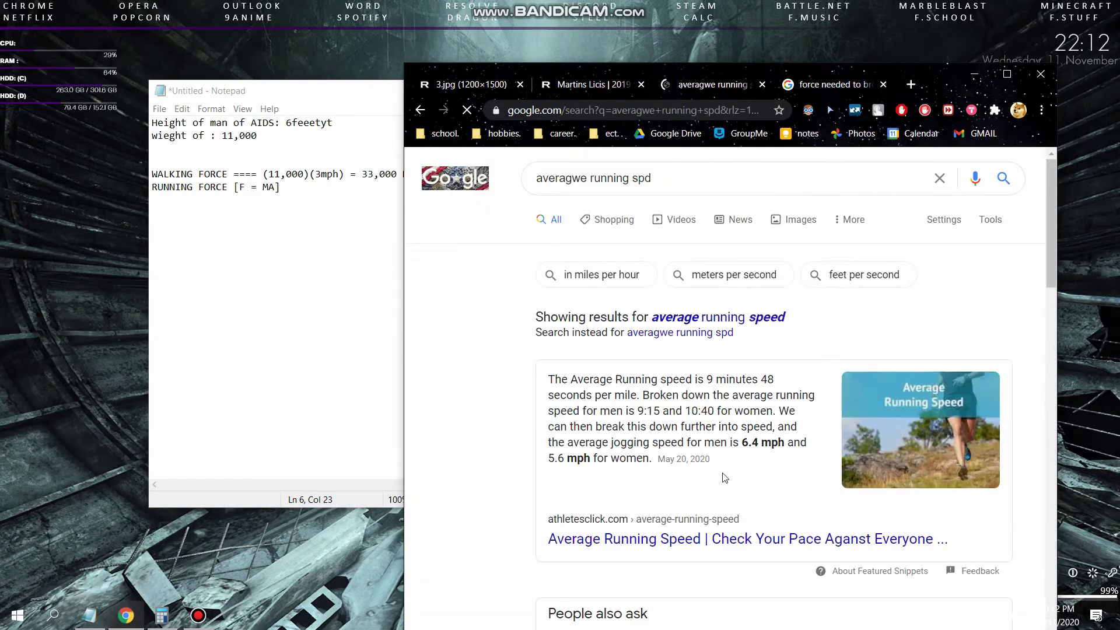
scroll(726, 444, down, 2)
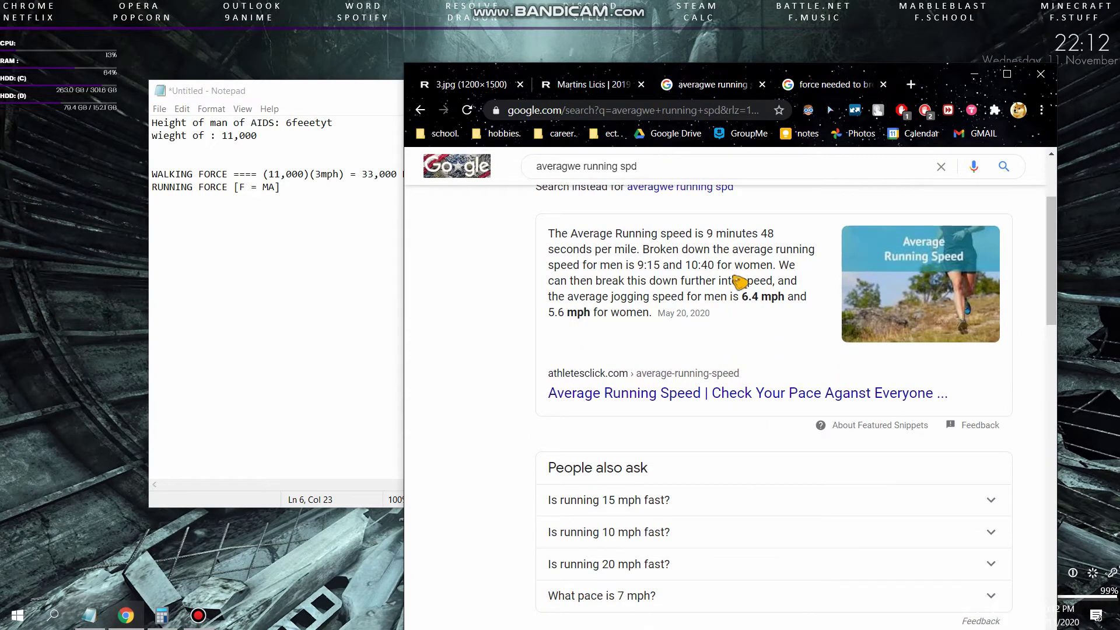
click(883, 84)
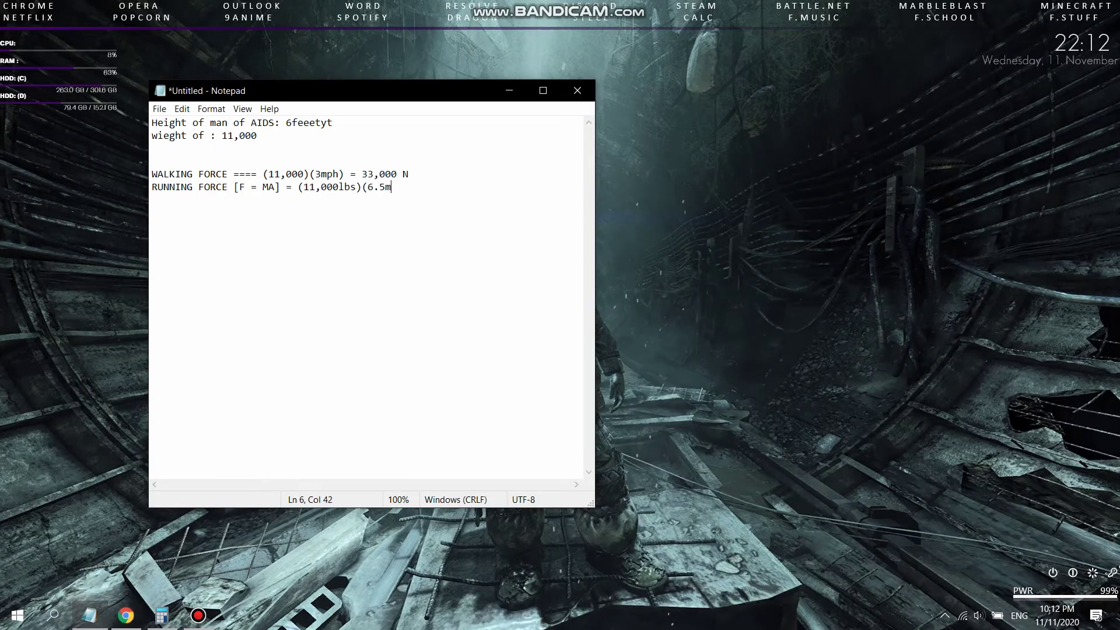
Step: Compute 6.5 × 11000 in Calculator, getting 71,500
key(alt+Tab)
click(727, 280)
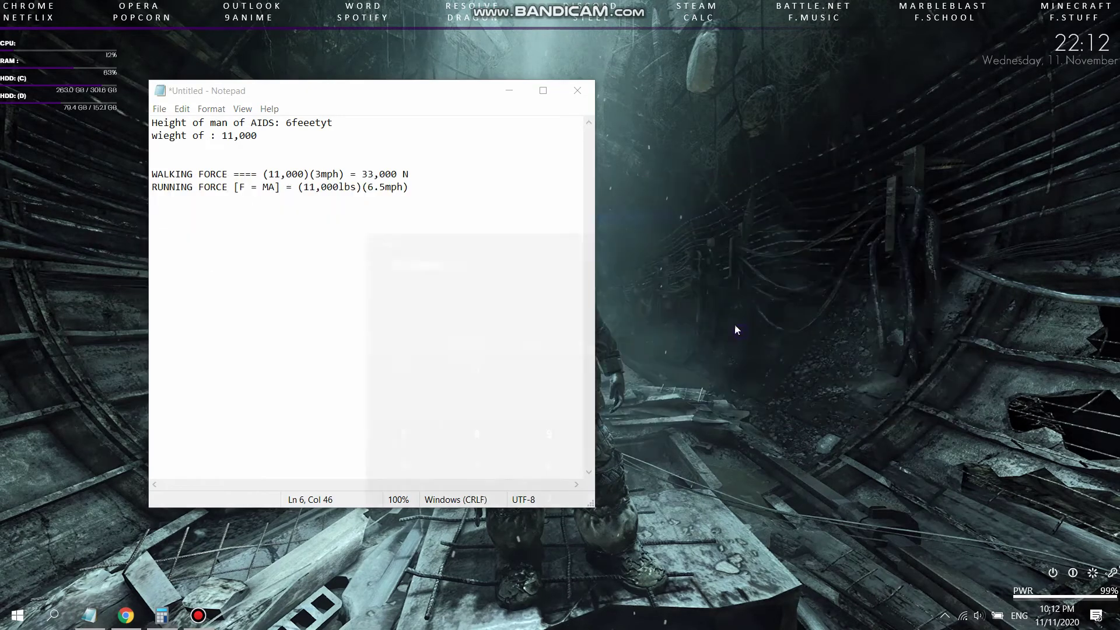
text(6.)
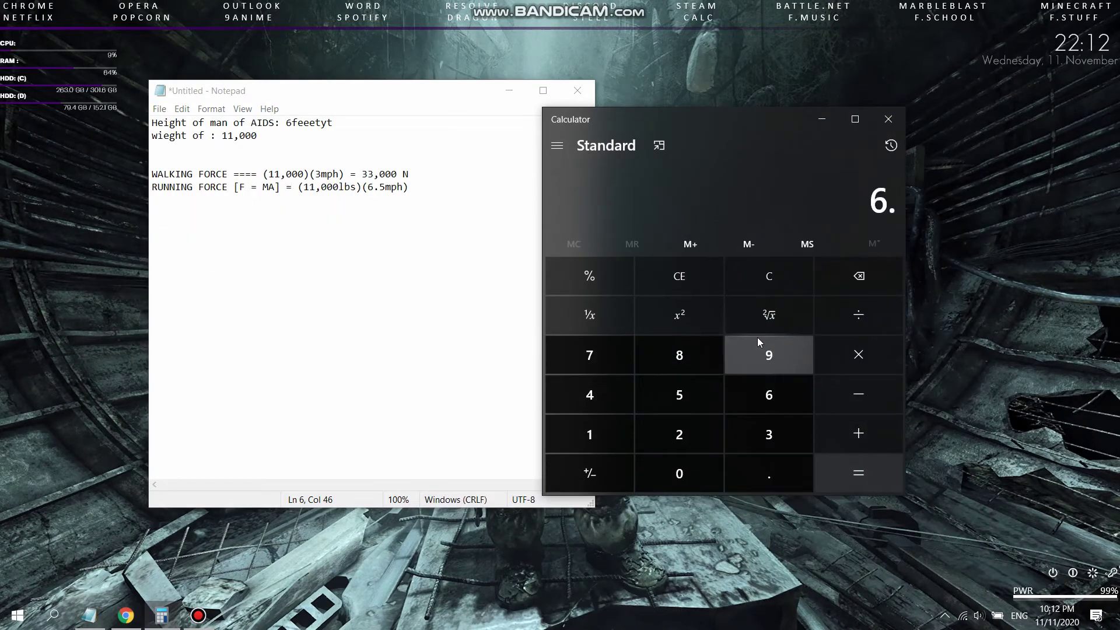
text(5110009)
key(BackSpace)
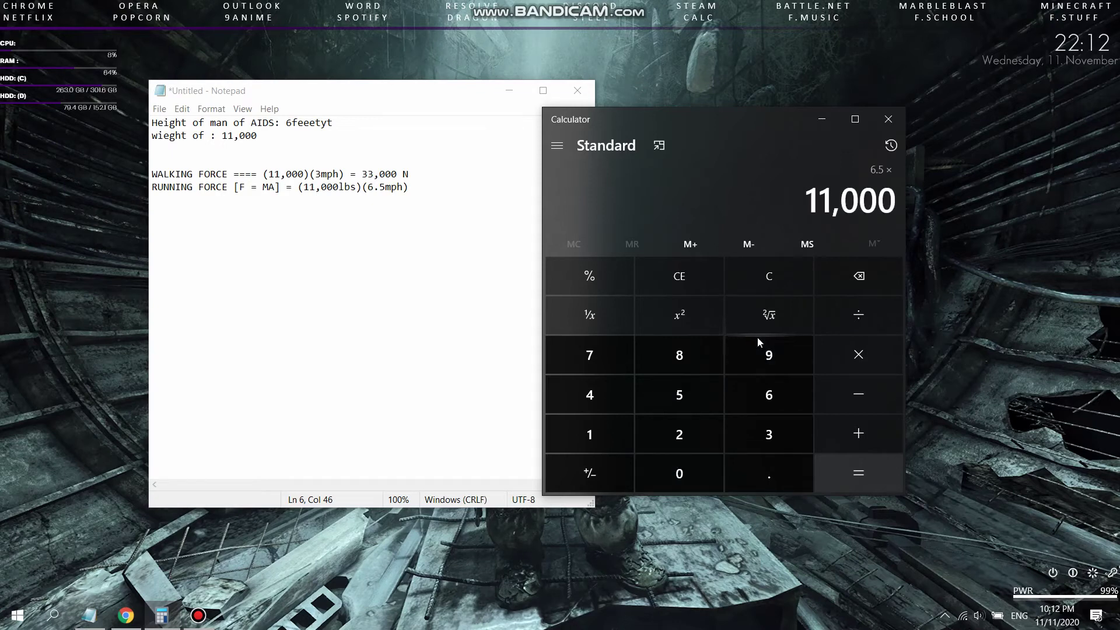
key(Return)
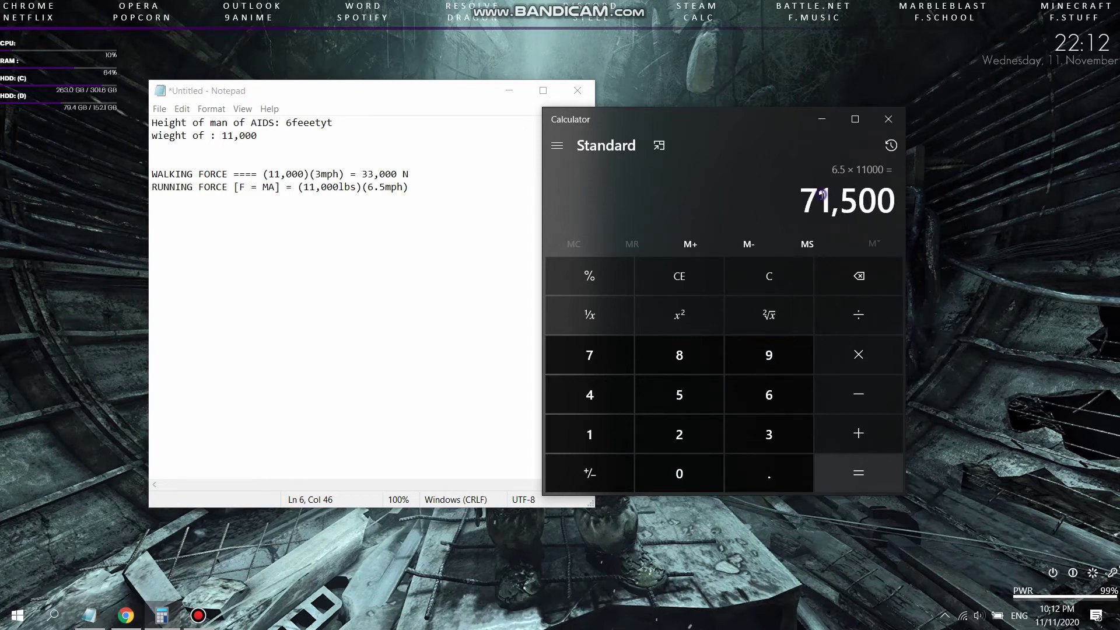
Step: Copy the 71,500 result and paste it at the end of the running force line
drag(821, 193, 902, 204)
click(850, 189)
drag(808, 199, 962, 199)
key(ctrl+c)
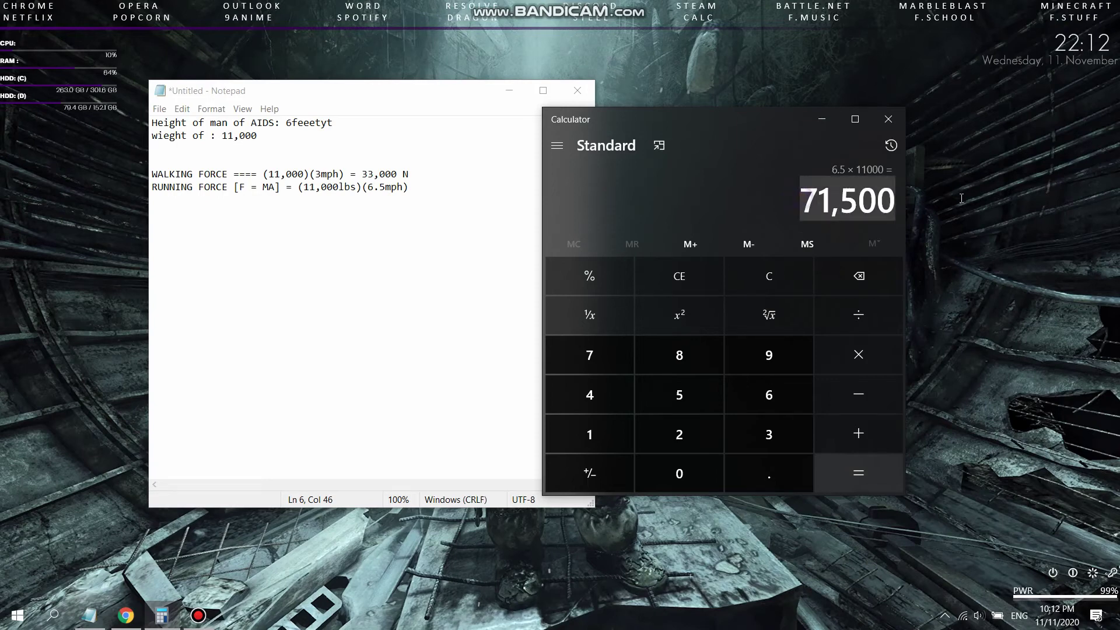
click(822, 120)
key(ctrl+v)
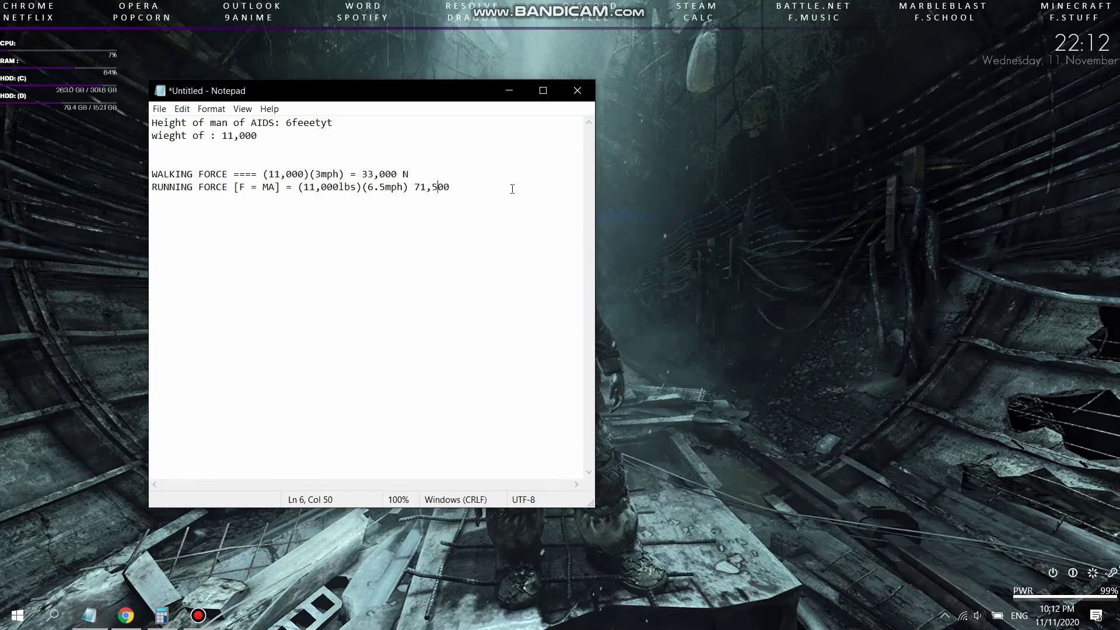
Step: Add '=' to the running-force line and search 'how much force to pick up car'
text(=)
key(alt+Tab)
click(636, 111)
text(how much force to p)
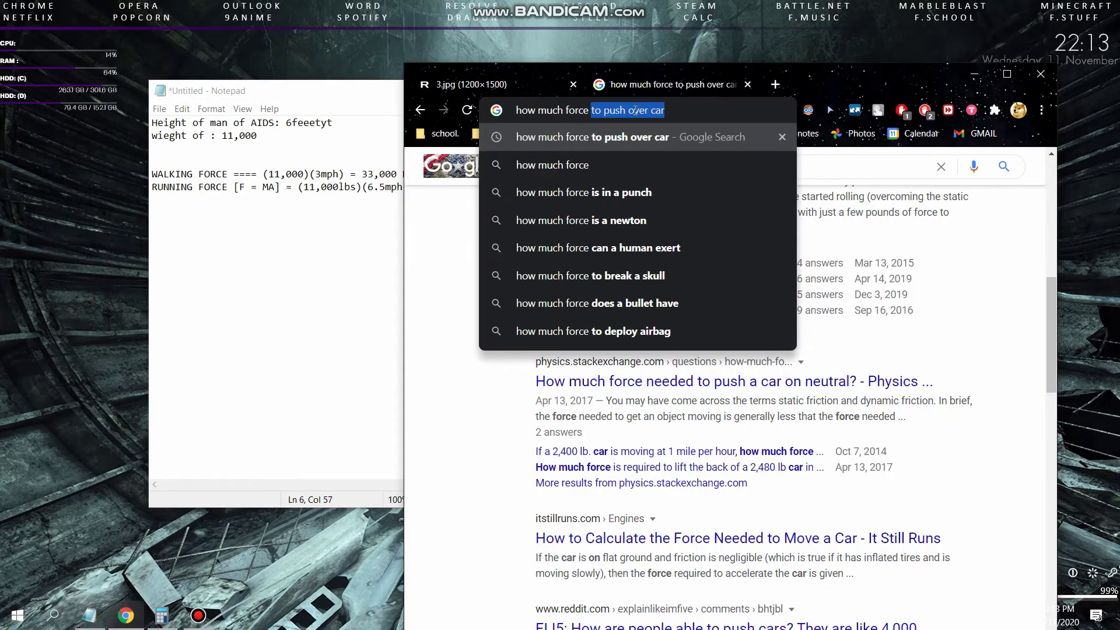
text(ick u)
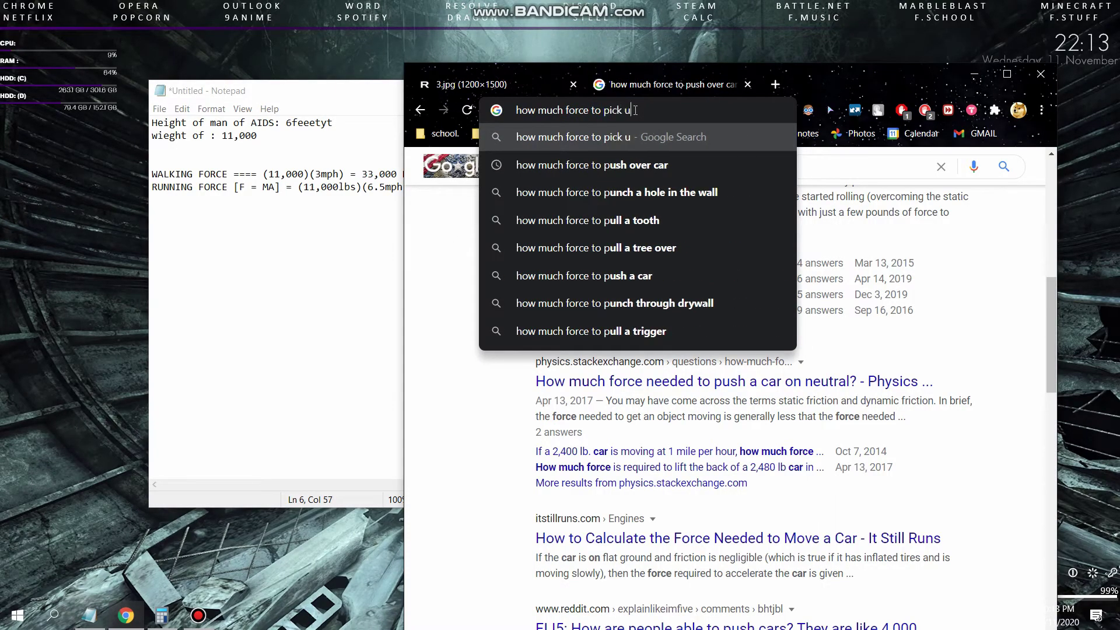
text(p car)
key(Return)
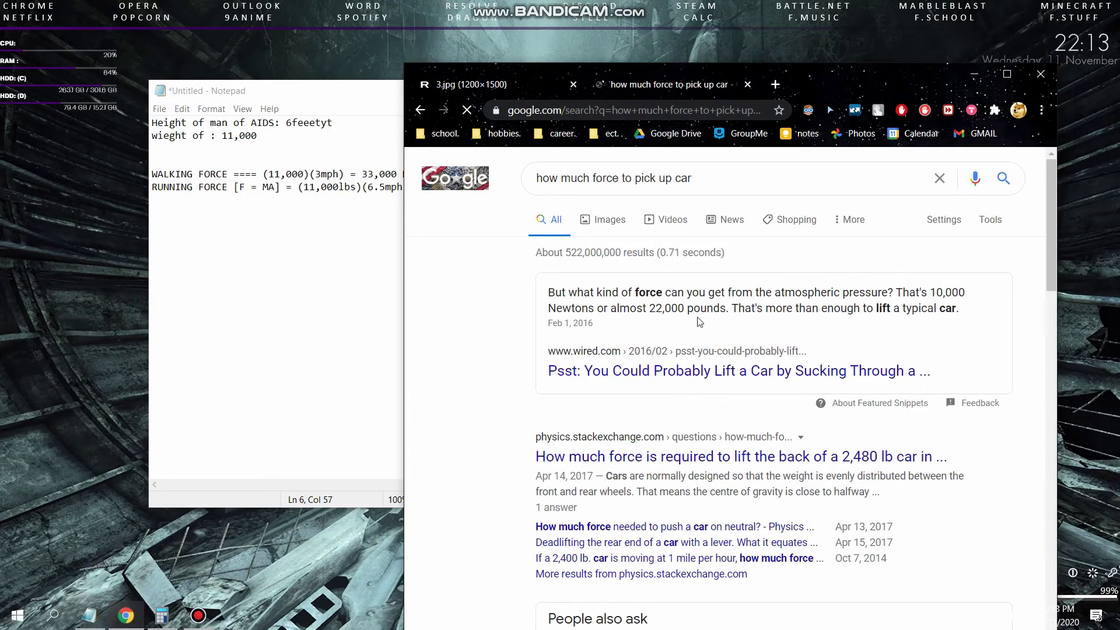
Step: Highlight the 22,000 pounds and 10,000 Newtons figures and compare them with the 71,500 N running force
drag(687, 323, 828, 301)
drag(901, 292, 952, 292)
click(363, 282)
drag(504, 191, 435, 190)
click(738, 321)
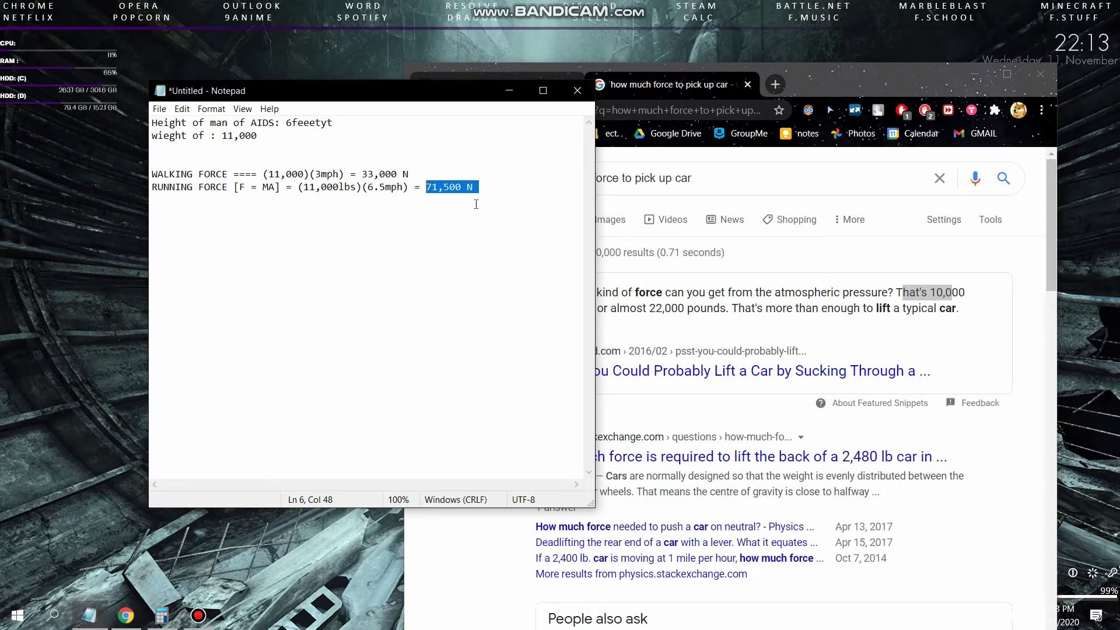
click(502, 192)
Step: Add new note lines, search 'how many newtons to break steel', and highlight the 2 400 N figure
key(Return)
key(Return)
click(645, 111)
text(how many newt)
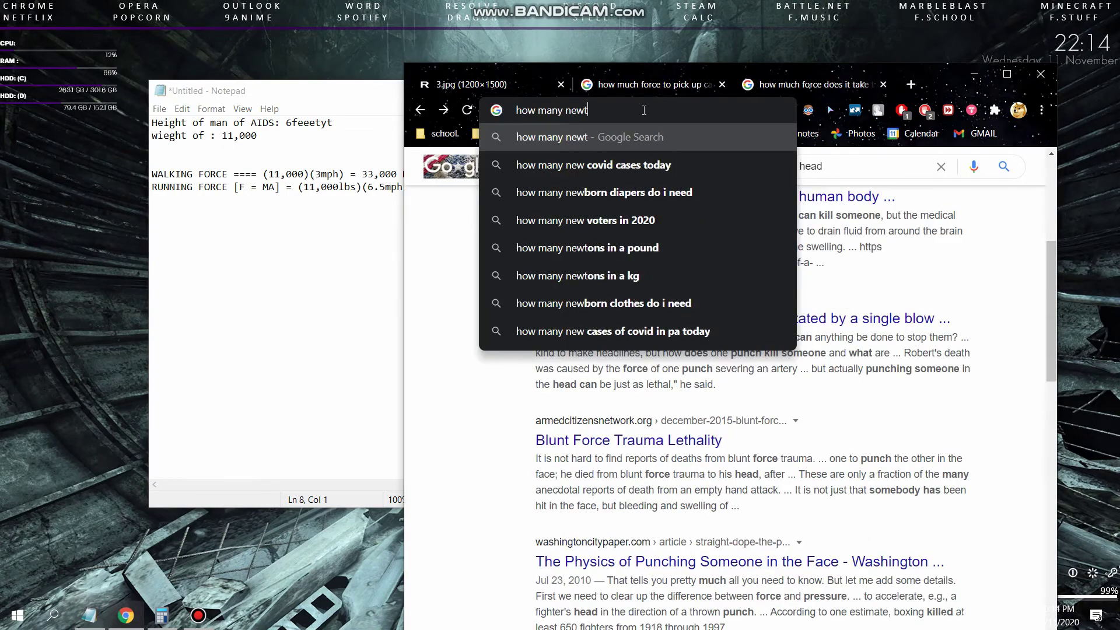
text(ons to)
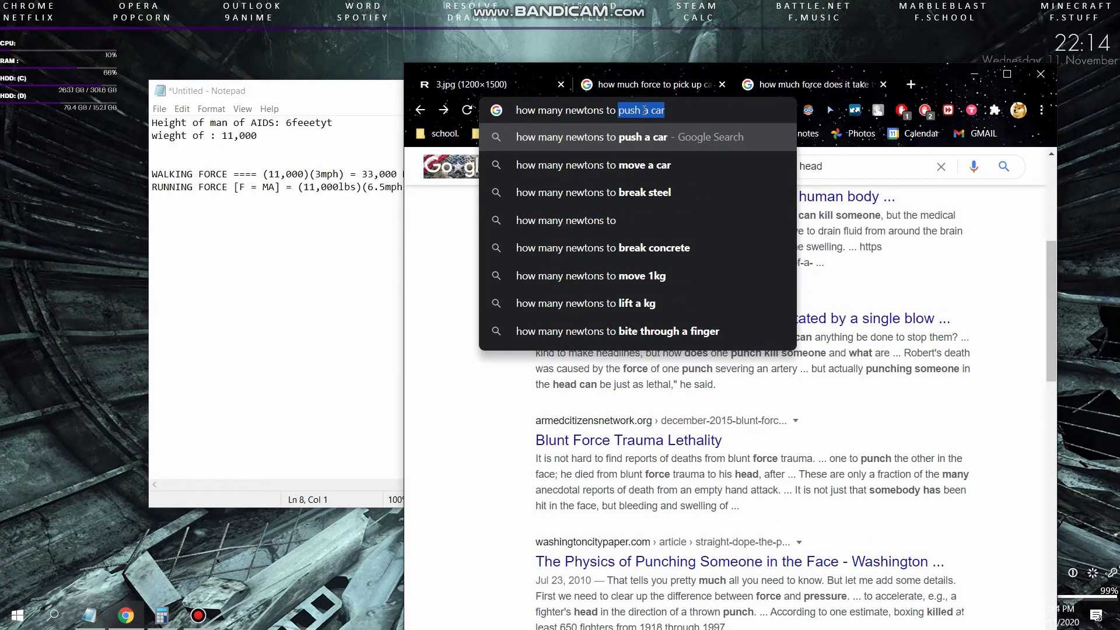
key(Down)
key(Down)
key(Return)
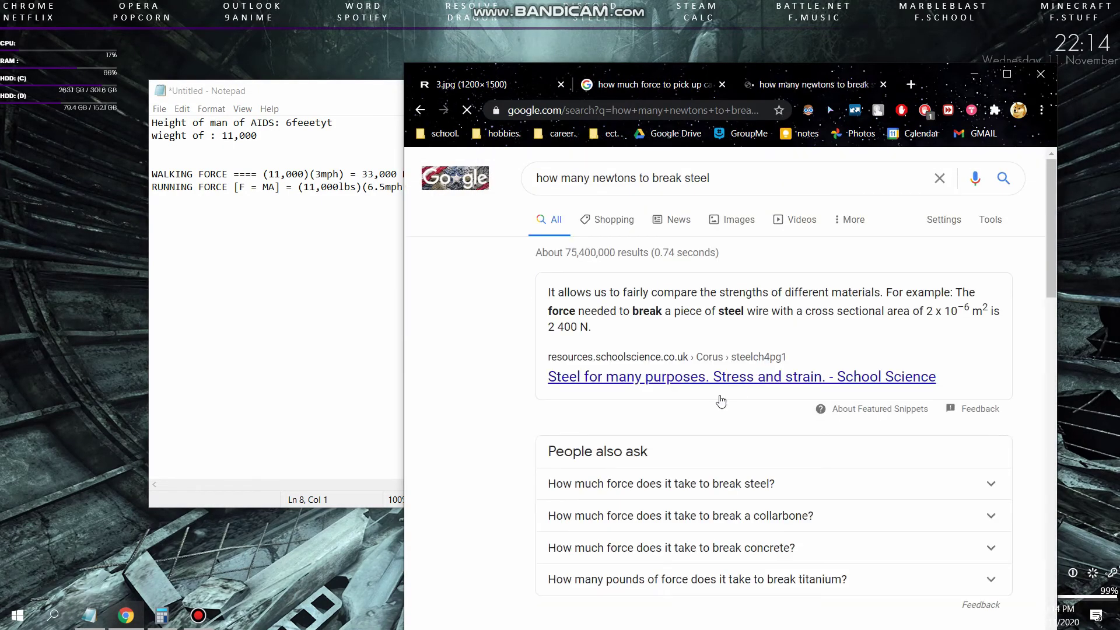
click(594, 327)
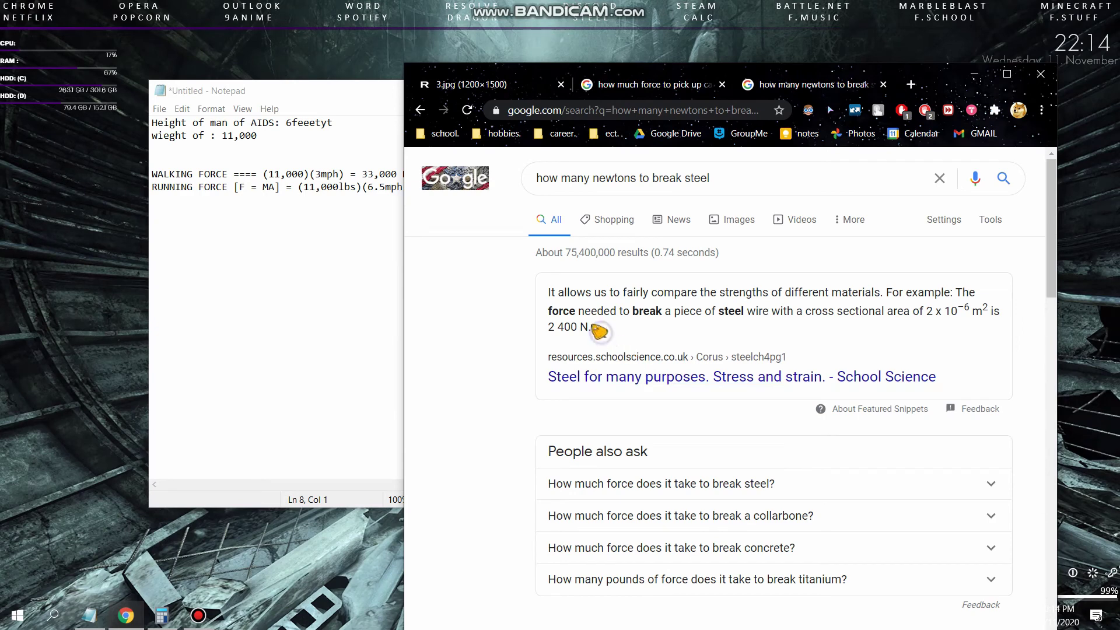
drag(594, 328, 559, 335)
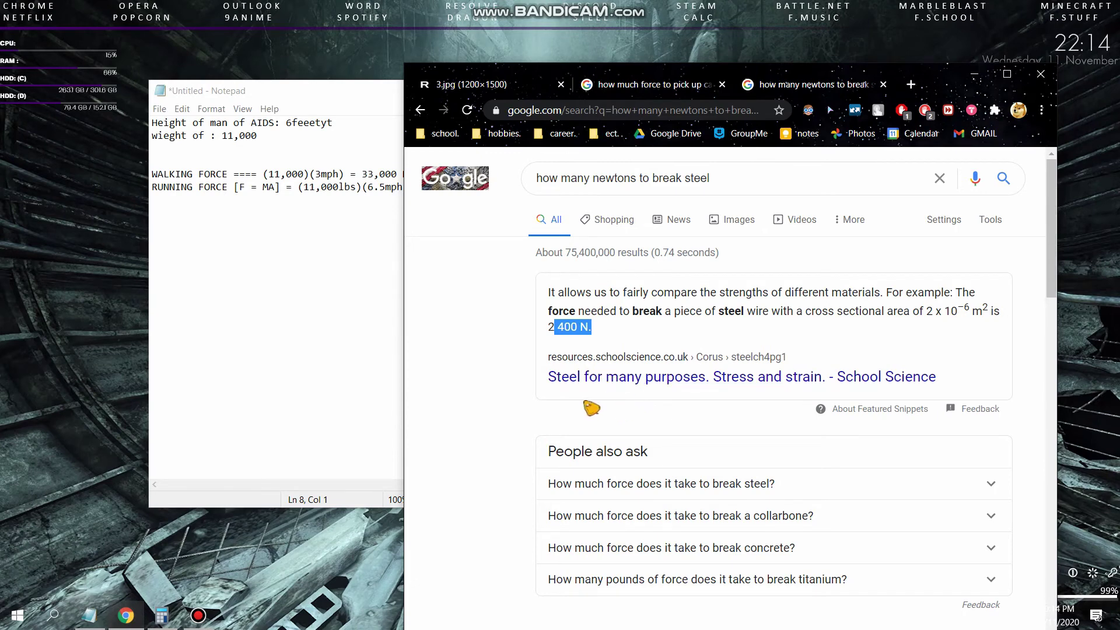
Step: Expand the question about breaking a collarbone and read through its answer
click(644, 516)
scroll(910, 415, down, 2)
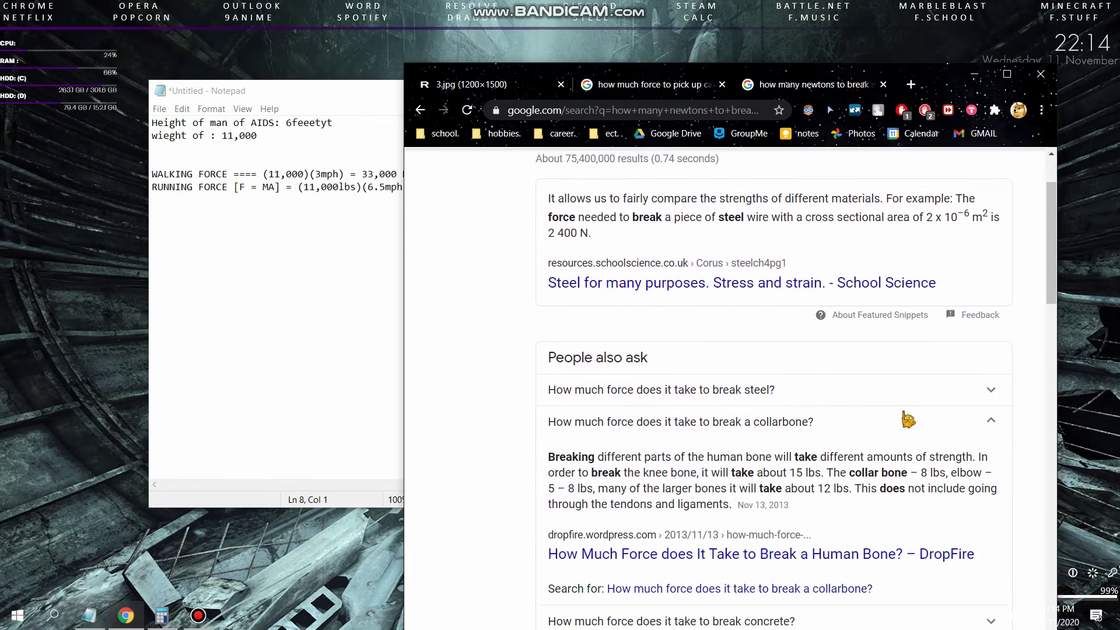
scroll(908, 420, down, 1)
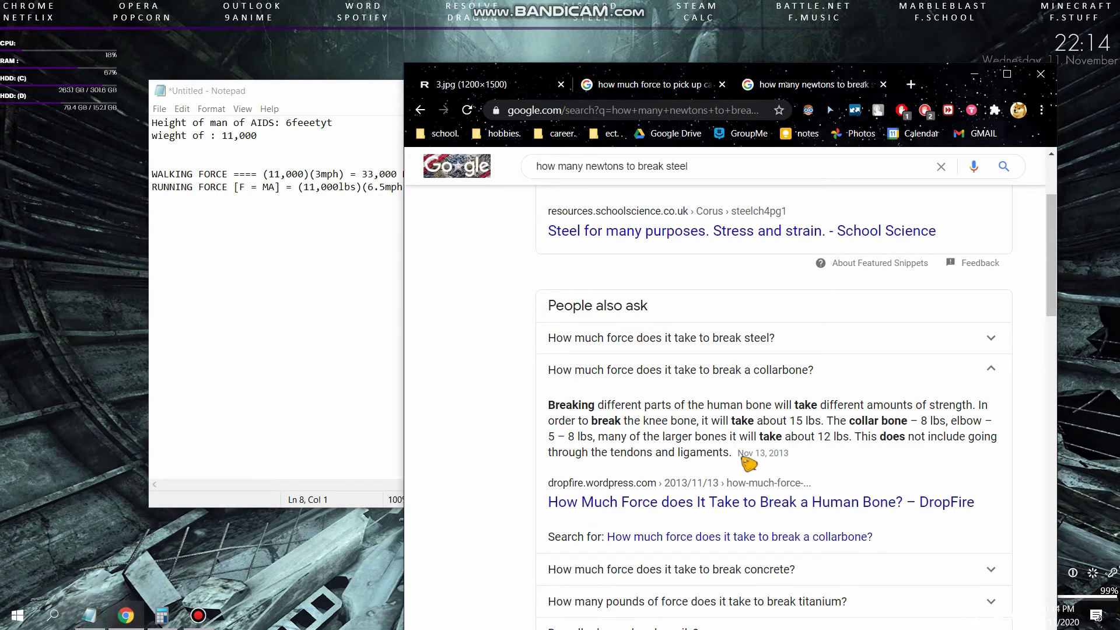
scroll(824, 467, down, 1)
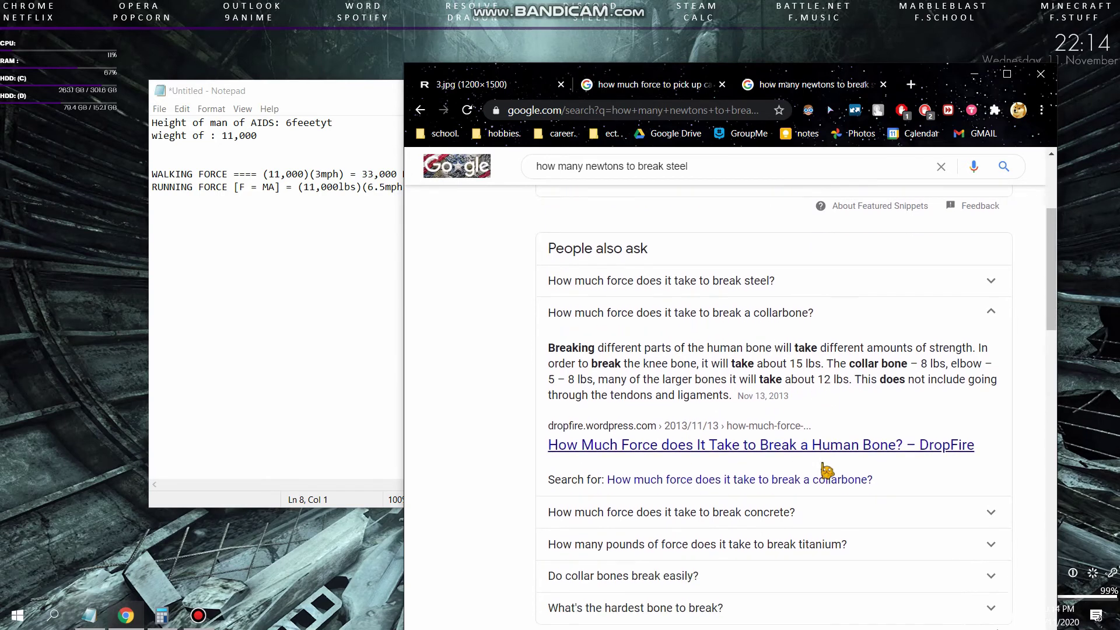
scroll(828, 471, down, 1)
scroll(799, 385, down, 2)
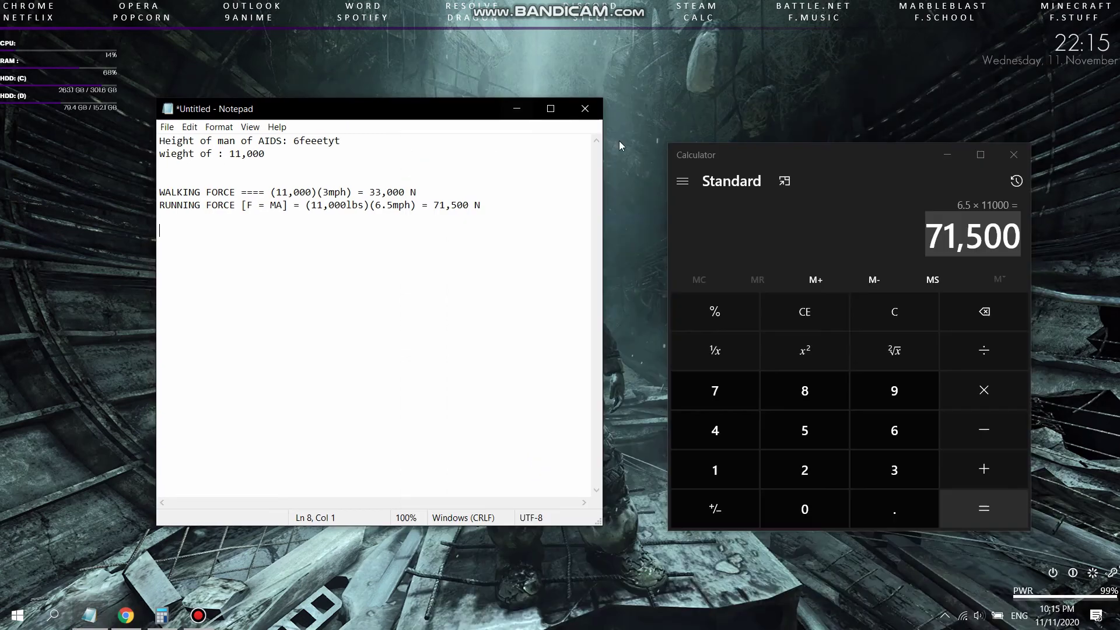
click(796, 155)
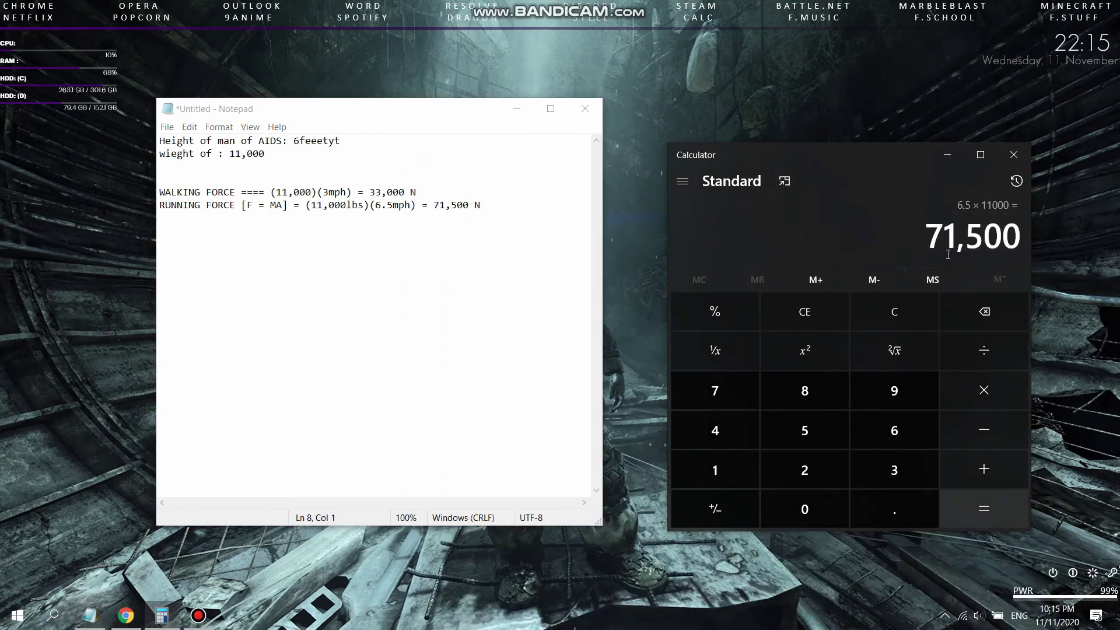